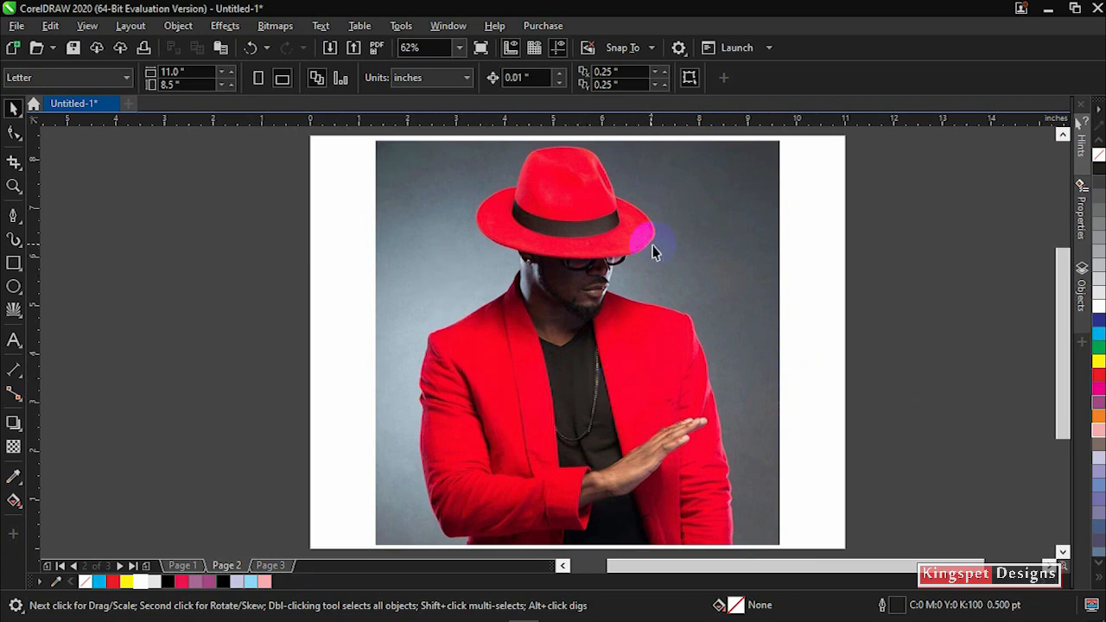
Step: Go to Page 3 and examine the sleeve edge of the first cutout of the man in the red jacket up close
{"action": "left_click", "coordinate": [281, 566]}
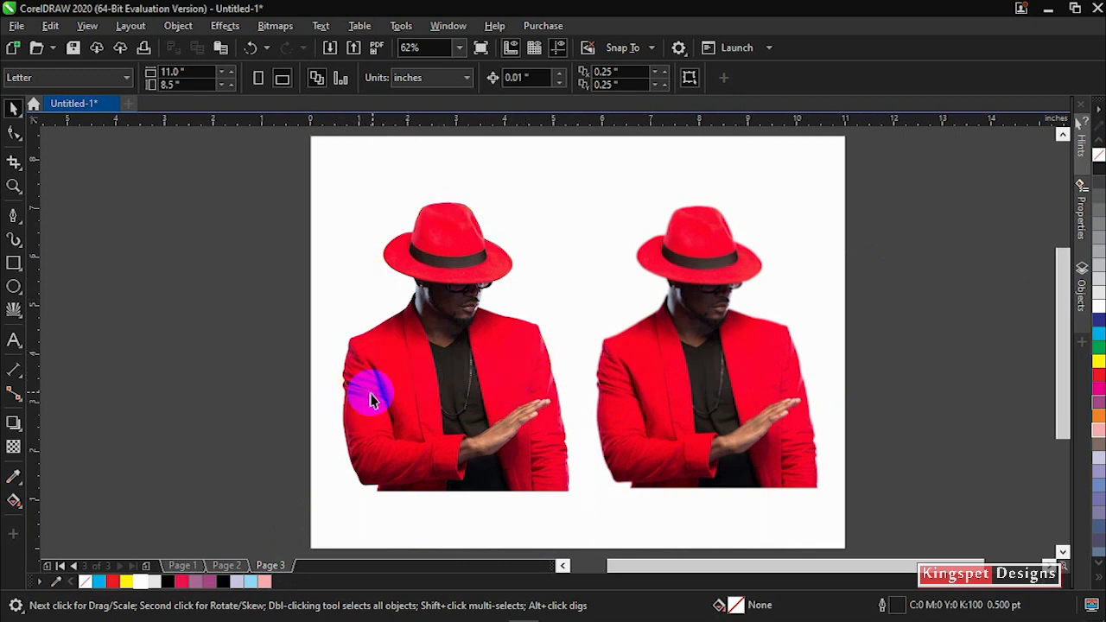
{"action": "left_click", "coordinate": [358, 169]}
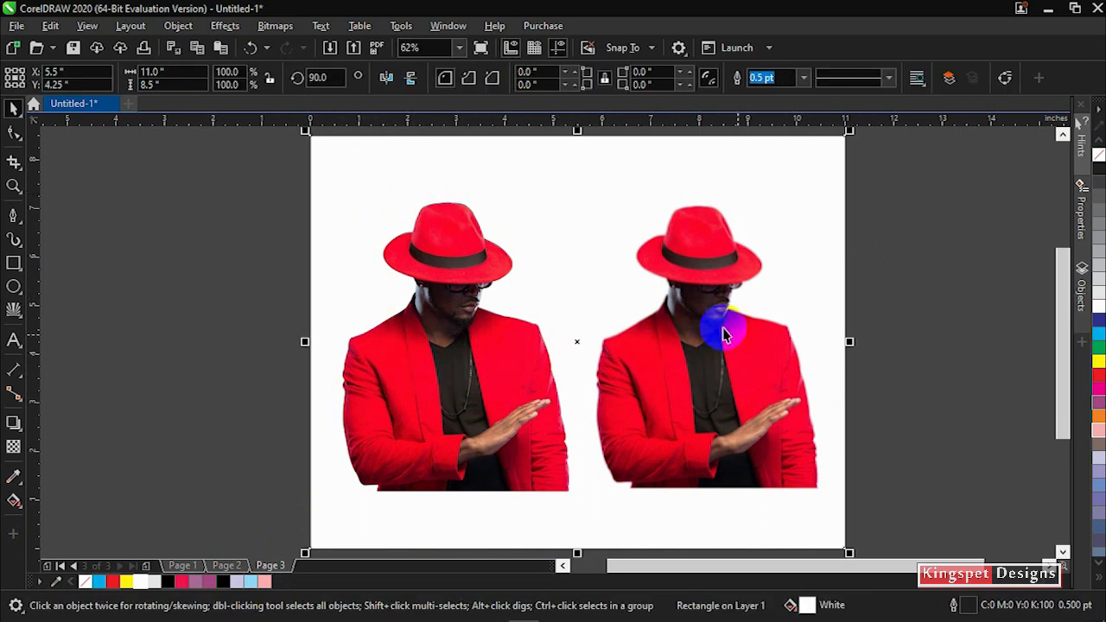
{"action": "left_click", "coordinate": [939, 304]}
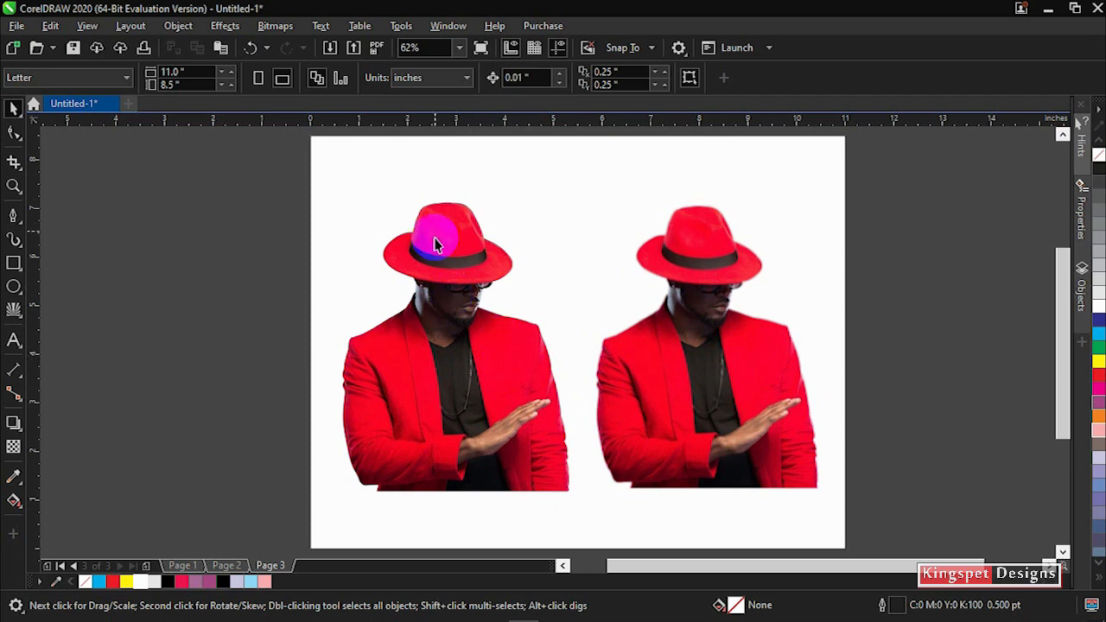
{"action": "left_click", "coordinate": [374, 161]}
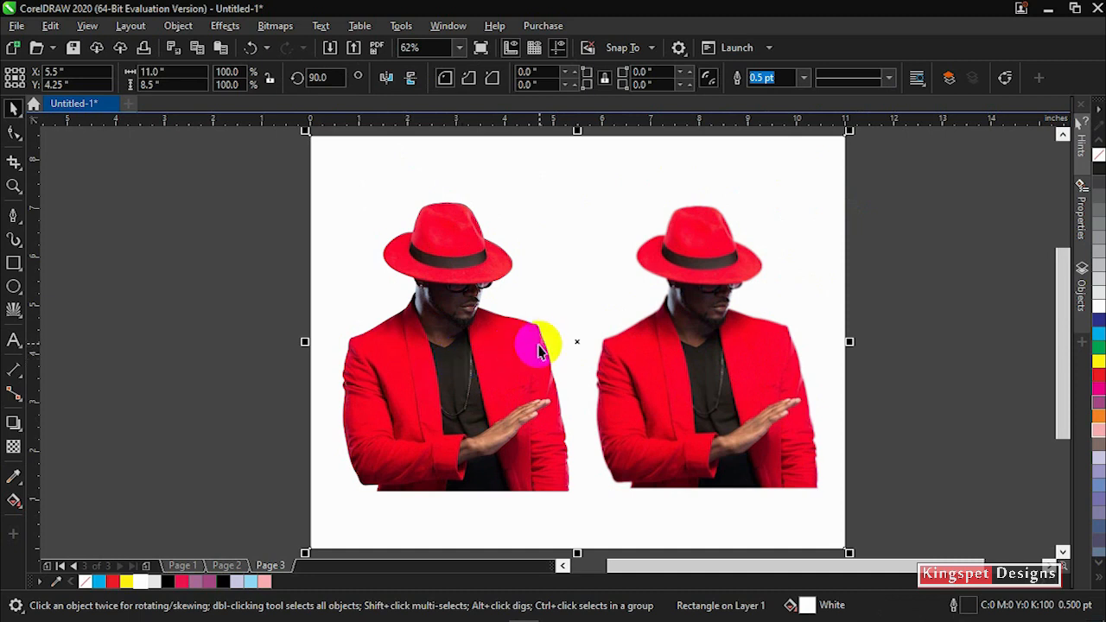
{"action": "scroll", "coordinate": [346, 391], "scroll_direction": "up", "scroll_amount": 2}
{"action": "scroll", "coordinate": [346, 391], "scroll_direction": "up", "scroll_amount": 2}
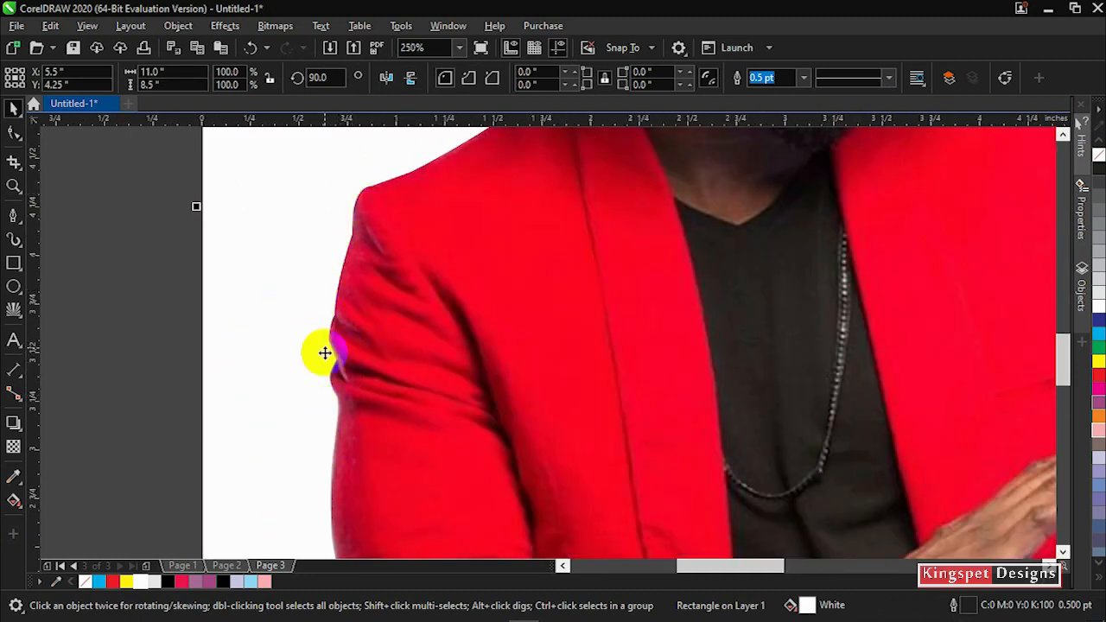
{"action": "scroll", "coordinate": [326, 339], "scroll_direction": "up", "scroll_amount": 6}
{"action": "scroll", "coordinate": [378, 321], "scroll_direction": "up", "scroll_amount": 1}
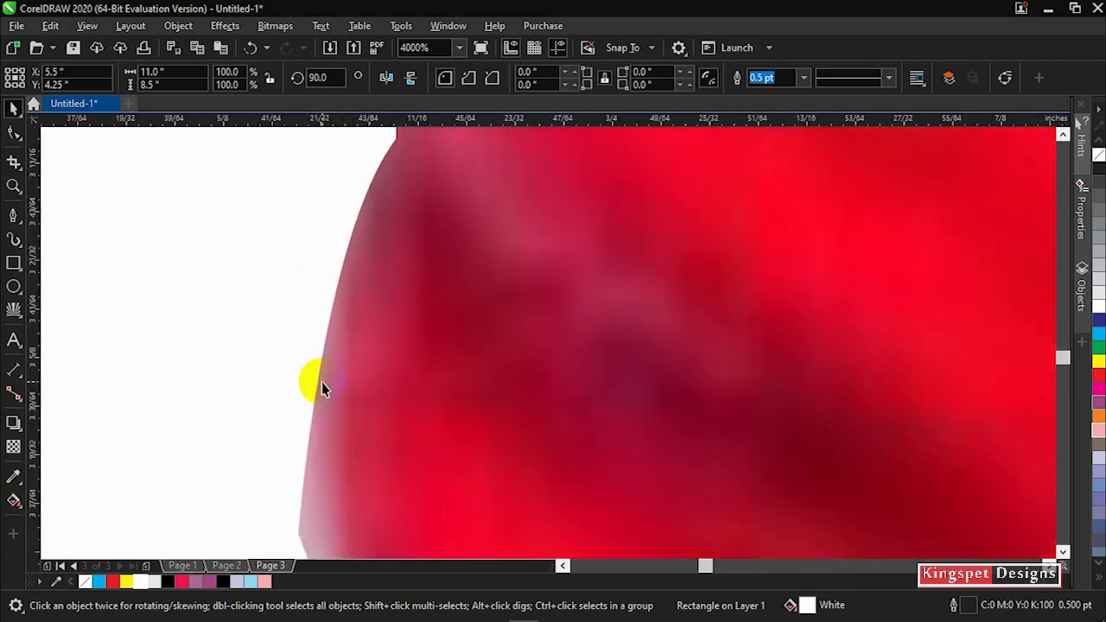
{"action": "scroll", "coordinate": [321, 388], "scroll_direction": "down", "scroll_amount": 2}
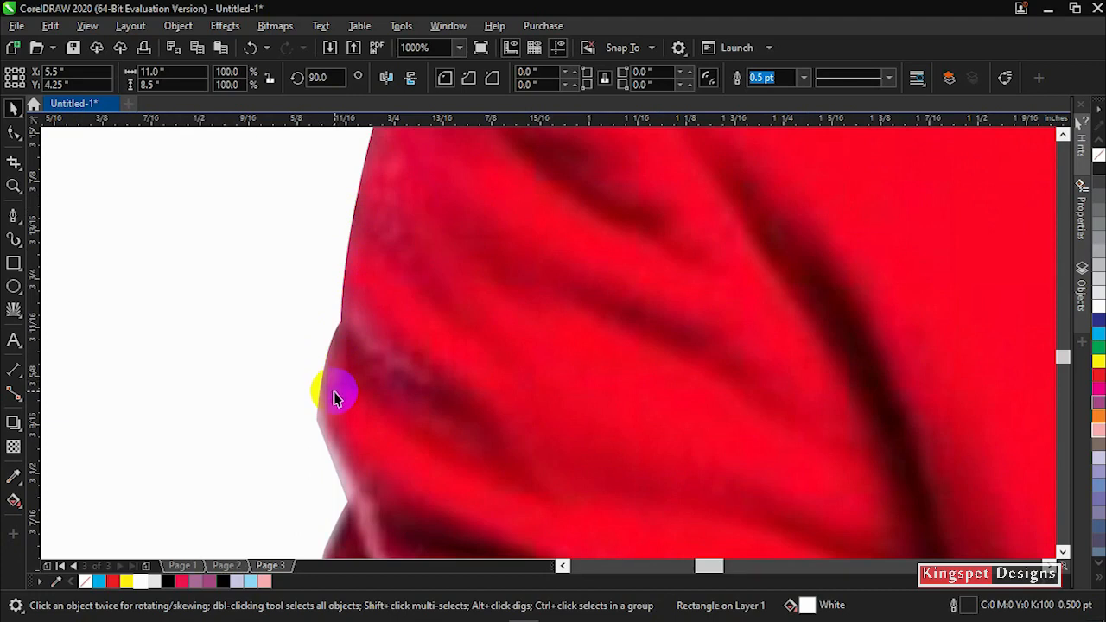
{"action": "scroll", "coordinate": [328, 389], "scroll_direction": "down", "scroll_amount": 1}
{"action": "scroll", "coordinate": [412, 358], "scroll_direction": "down", "scroll_amount": 1}
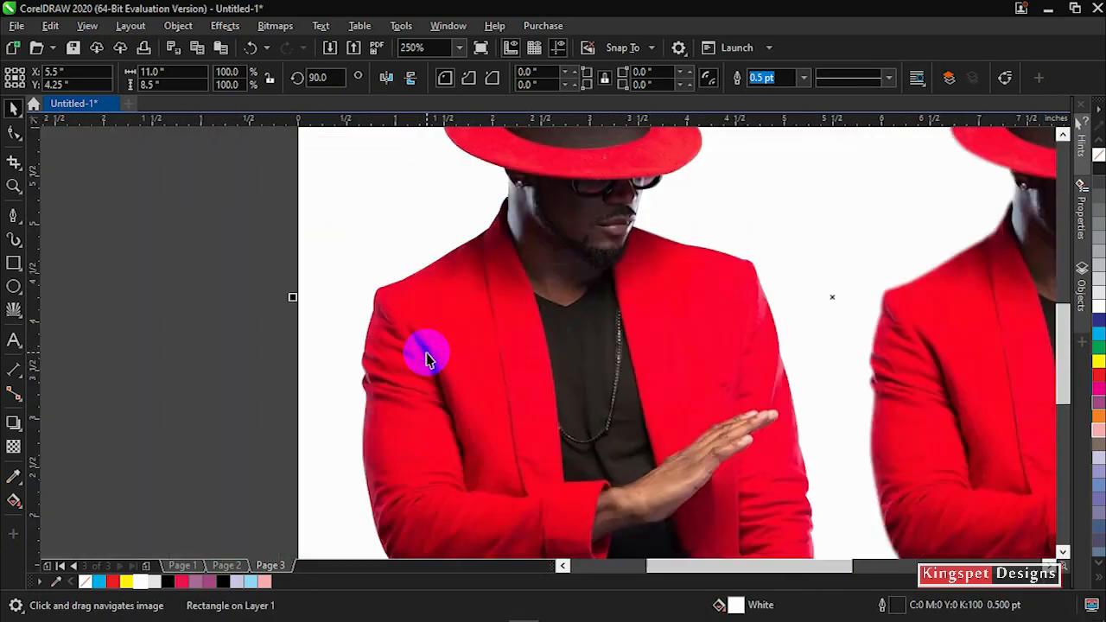
Step: Examine the sleeve edge of the second cutout up close for comparison with the first one
{"action": "scroll", "coordinate": [897, 329], "scroll_direction": "up", "scroll_amount": 1}
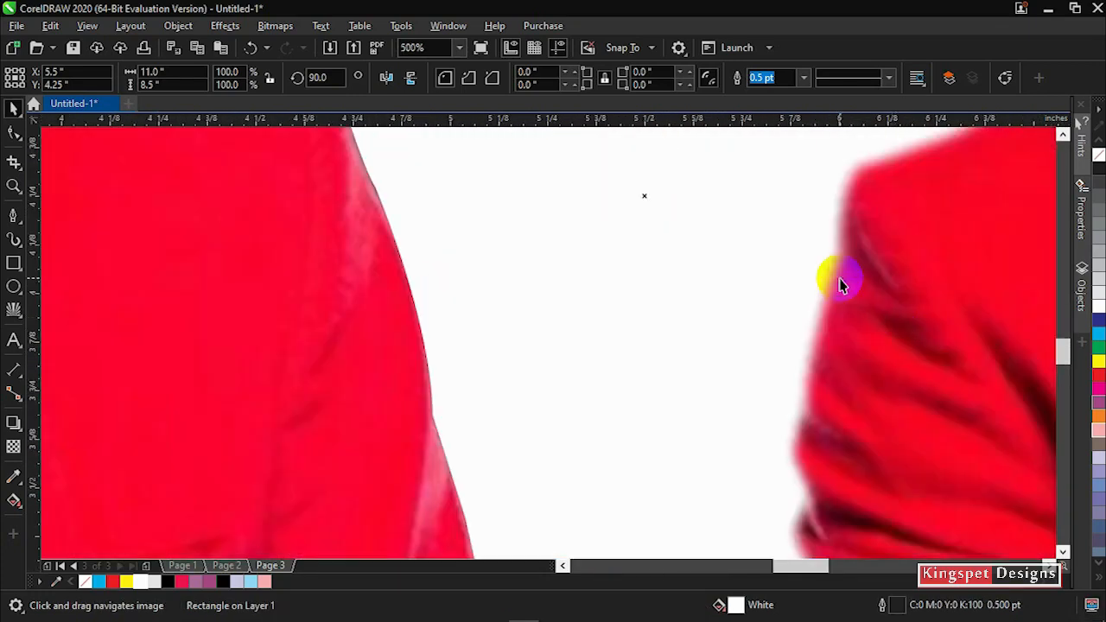
{"action": "scroll", "coordinate": [842, 284], "scroll_direction": "up", "scroll_amount": 2}
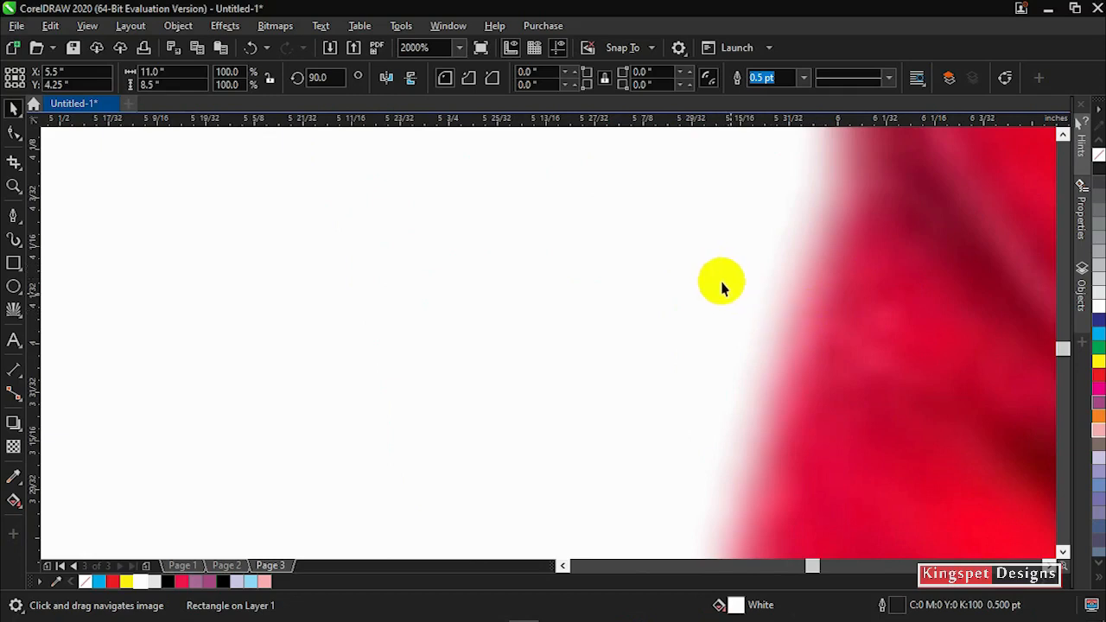
{"action": "scroll", "coordinate": [714, 283], "scroll_direction": "down", "scroll_amount": 3}
{"action": "scroll", "coordinate": [714, 283], "scroll_direction": "down", "scroll_amount": 5}
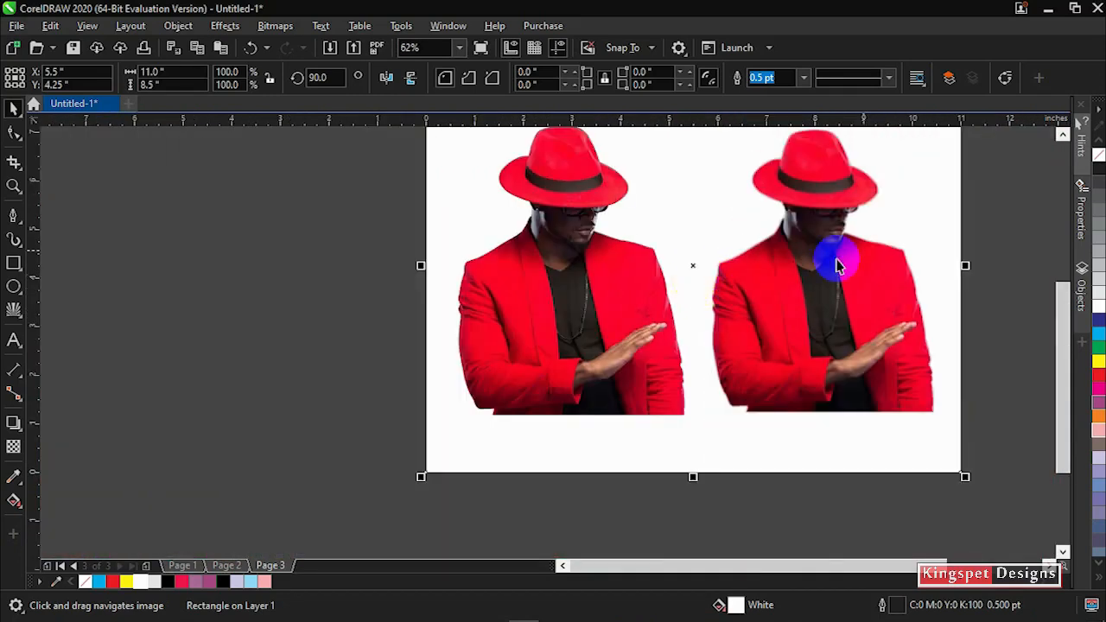
{"action": "left_click_drag", "start_coordinate": [976, 217], "coordinate": [864, 324]}
{"action": "left_click", "coordinate": [935, 218]}
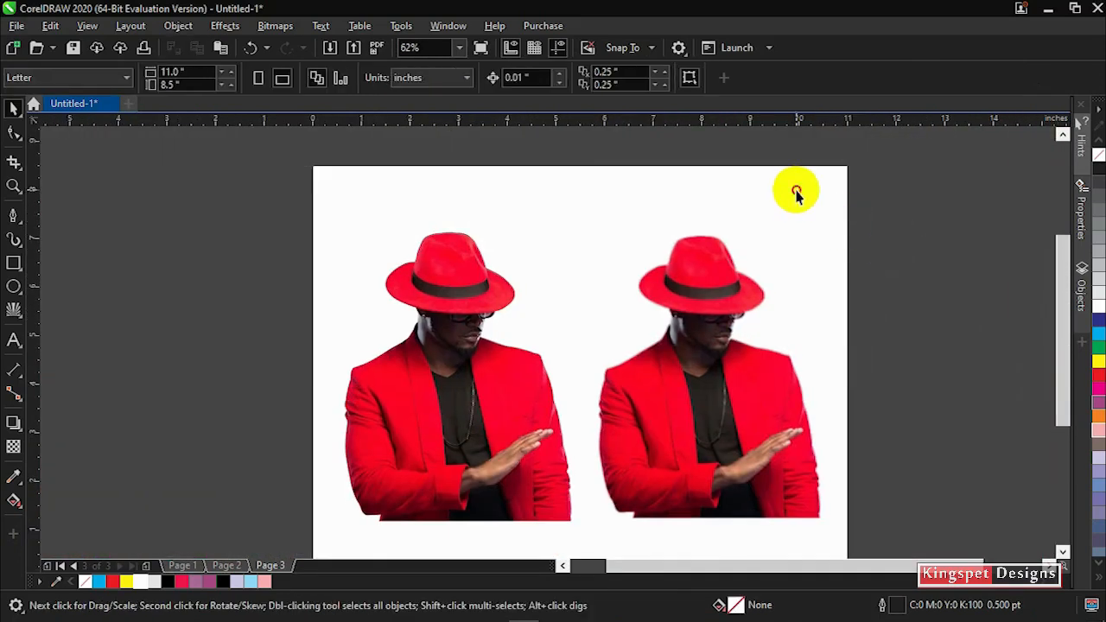
Step: Fill the background rectangle behind the two cutouts with red
{"action": "left_click", "coordinate": [797, 190]}
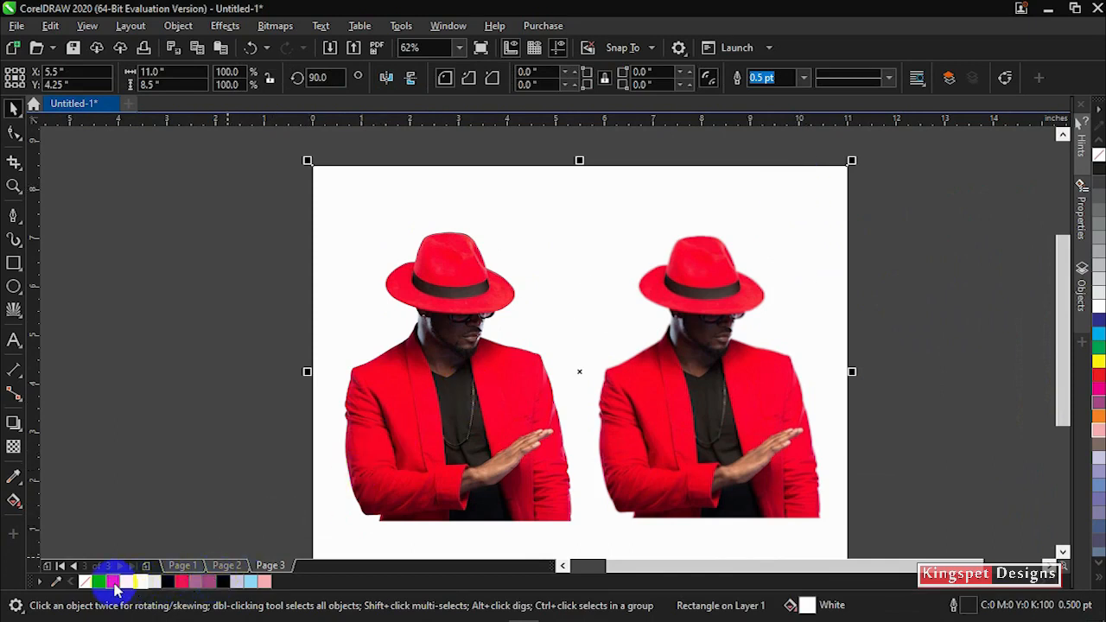
{"action": "left_click", "coordinate": [113, 583]}
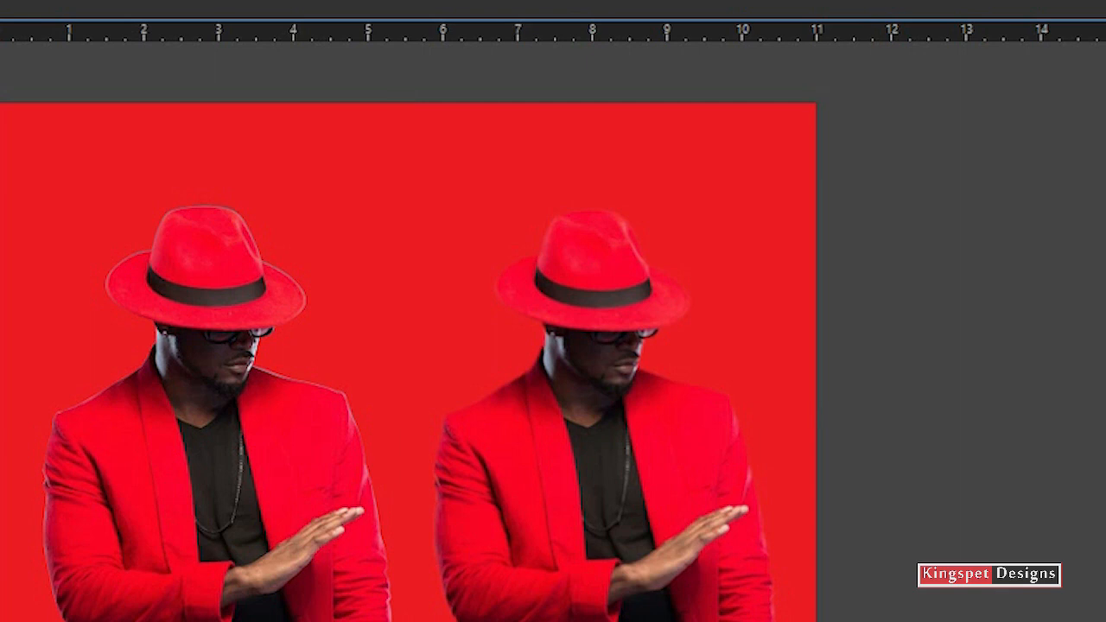
{"action": "left_click_drag", "start_coordinate": [291, 490], "coordinate": [439, 355]}
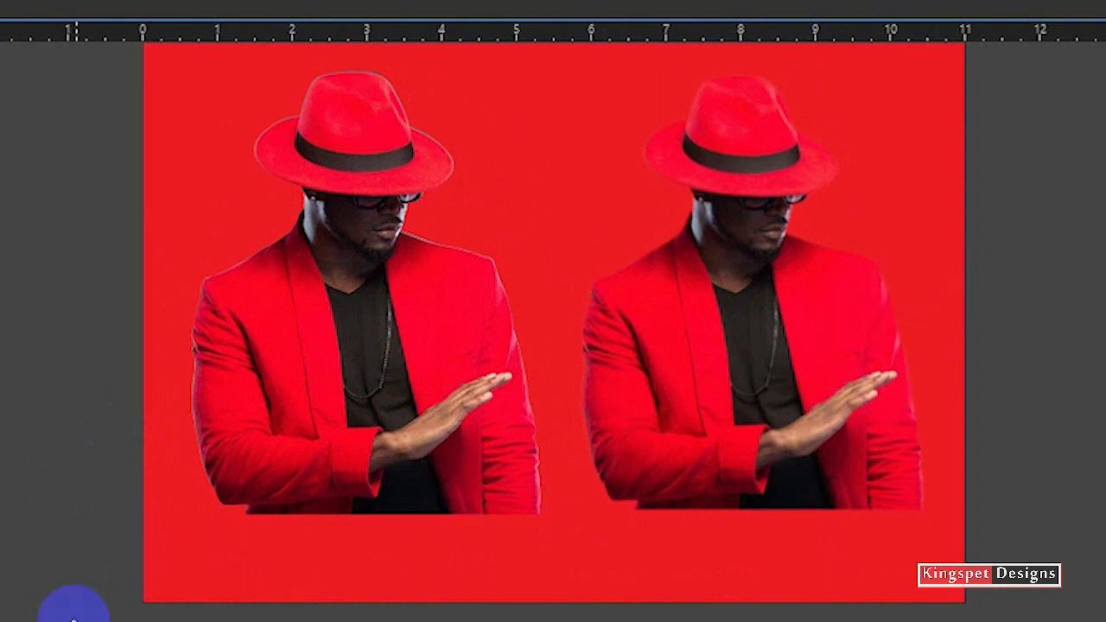
Step: Try a pinkish-red fill on the background rectangle, and set its fill to black
{"action": "left_click", "coordinate": [198, 458]}
{"action": "left_click", "coordinate": [185, 548]}
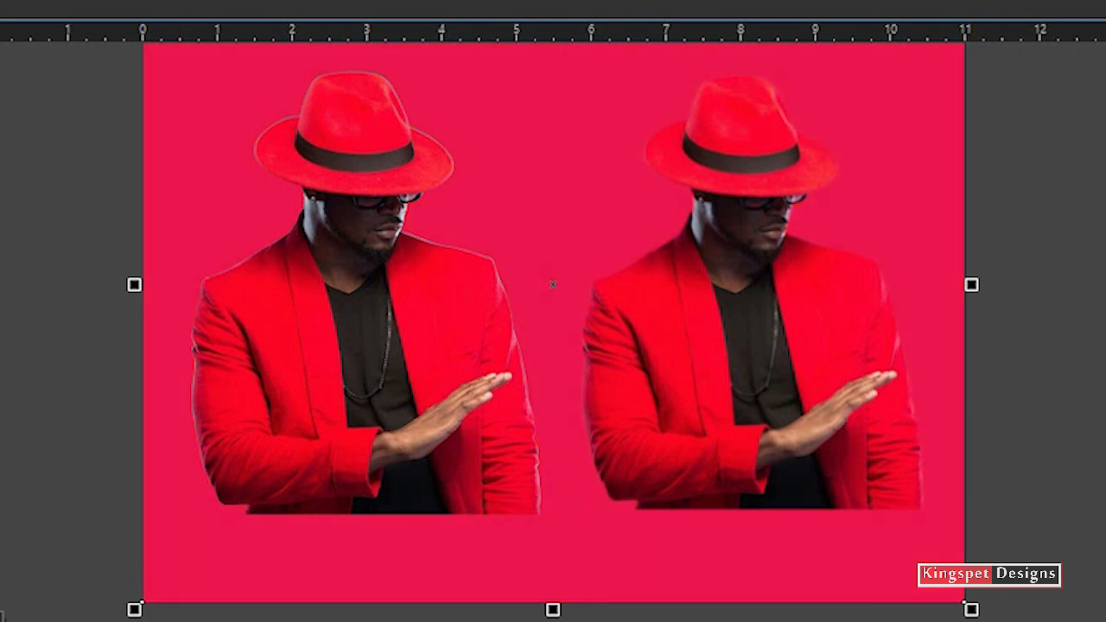
{"action": "left_click", "coordinate": [19, 620]}
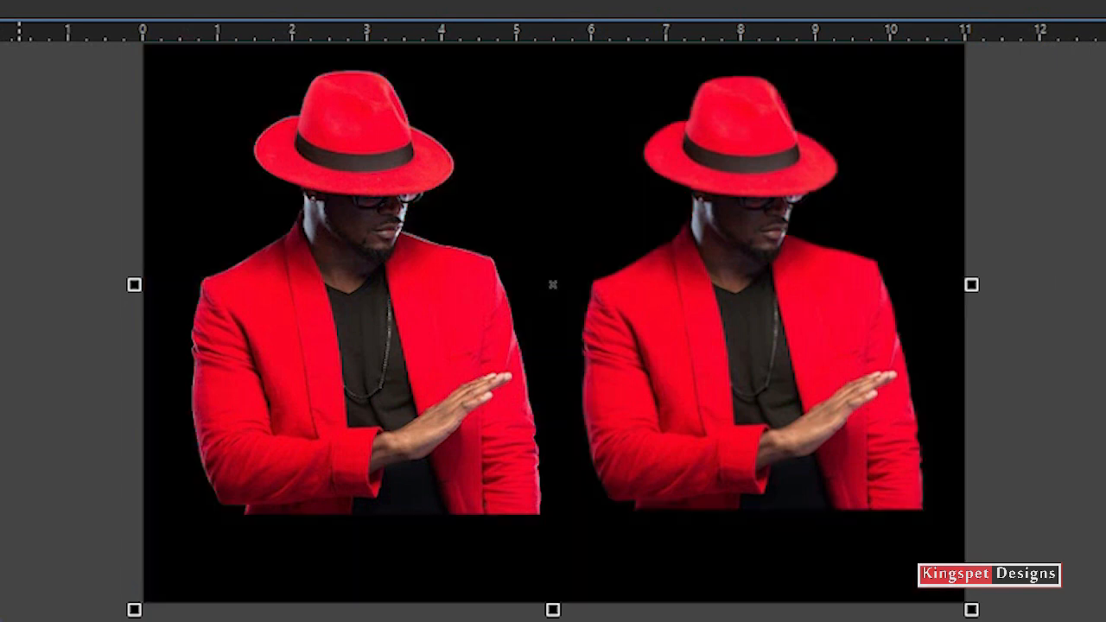
{"action": "left_click", "coordinate": [44, 328]}
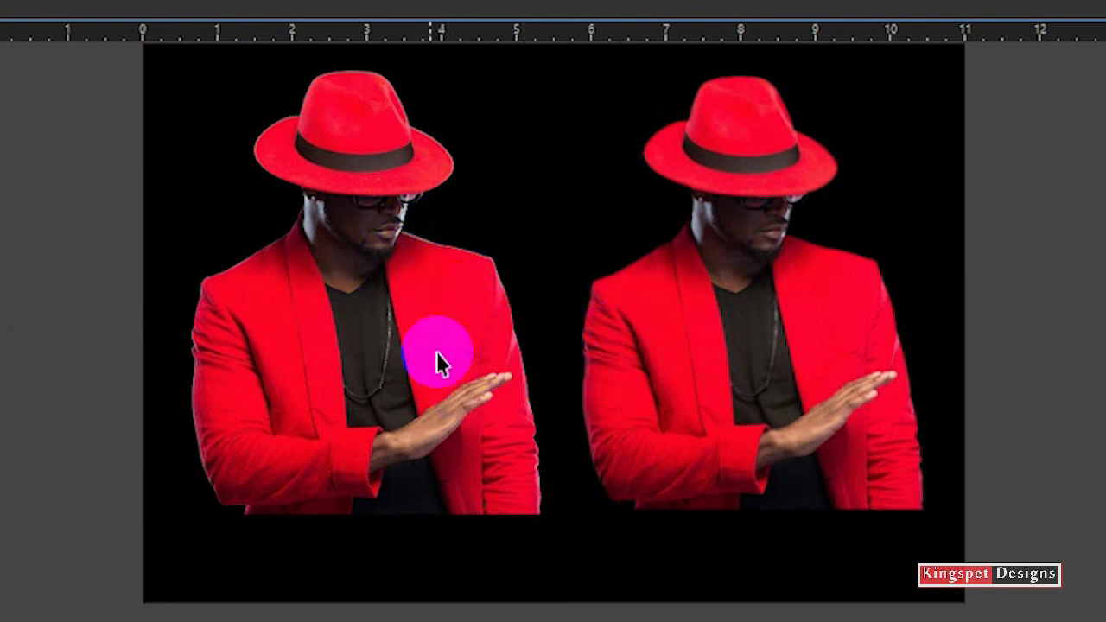
Step: Compare the shoulder and sleeve edges of both cutouts against the black background
{"action": "scroll", "coordinate": [489, 297], "scroll_direction": "up", "scroll_amount": 2}
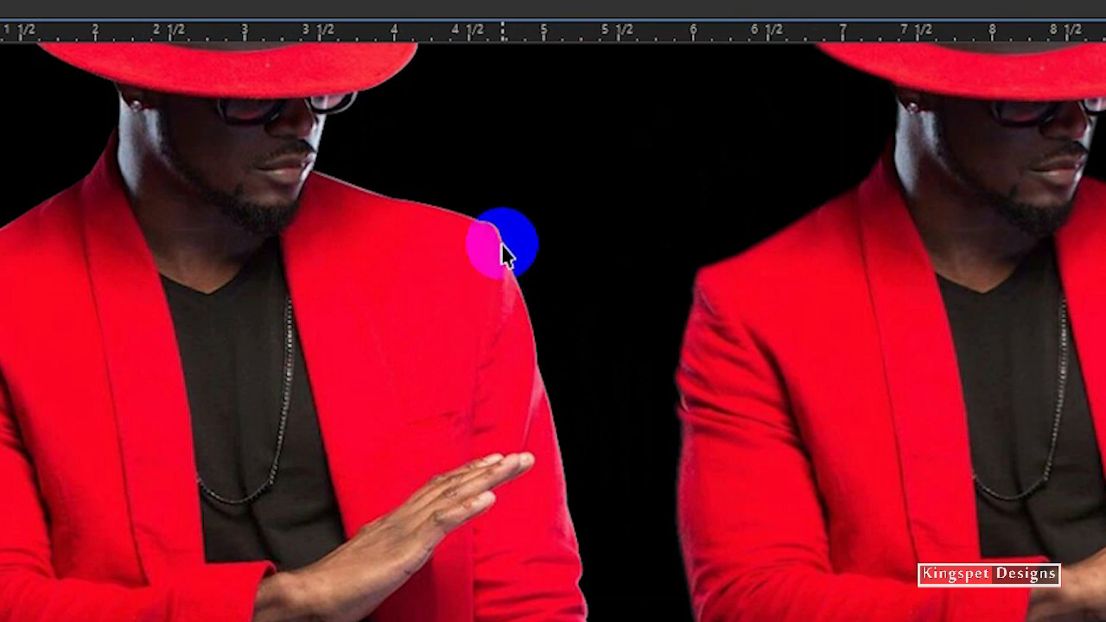
{"action": "scroll", "coordinate": [263, 420], "scroll_direction": "down", "scroll_amount": 2}
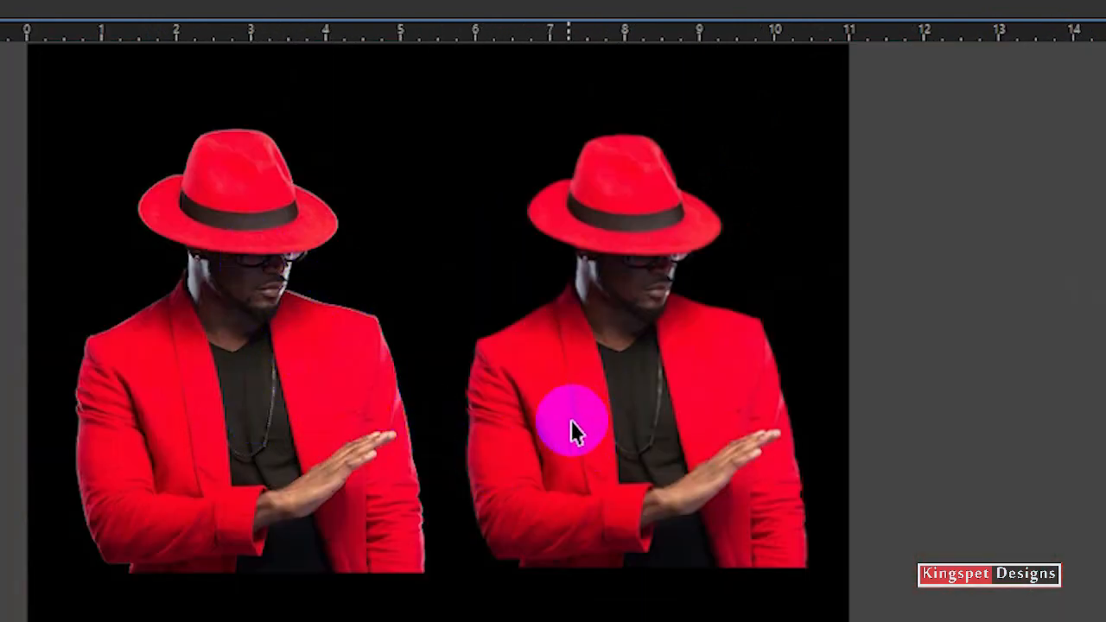
{"action": "left_click", "coordinate": [500, 376]}
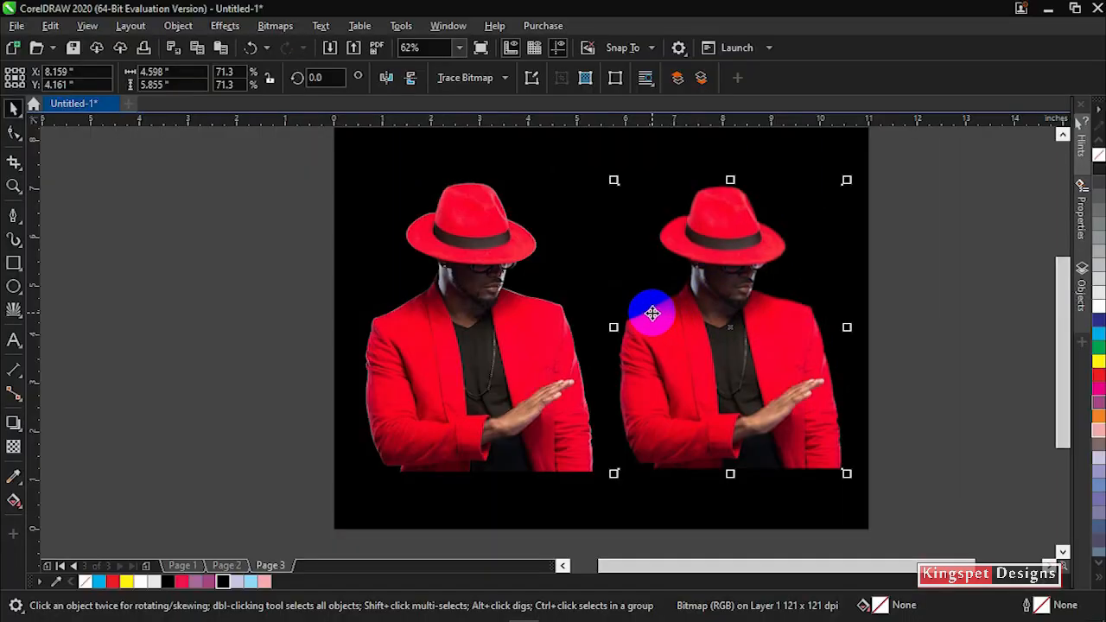
{"action": "scroll", "coordinate": [657, 316], "scroll_direction": "up", "scroll_amount": 4}
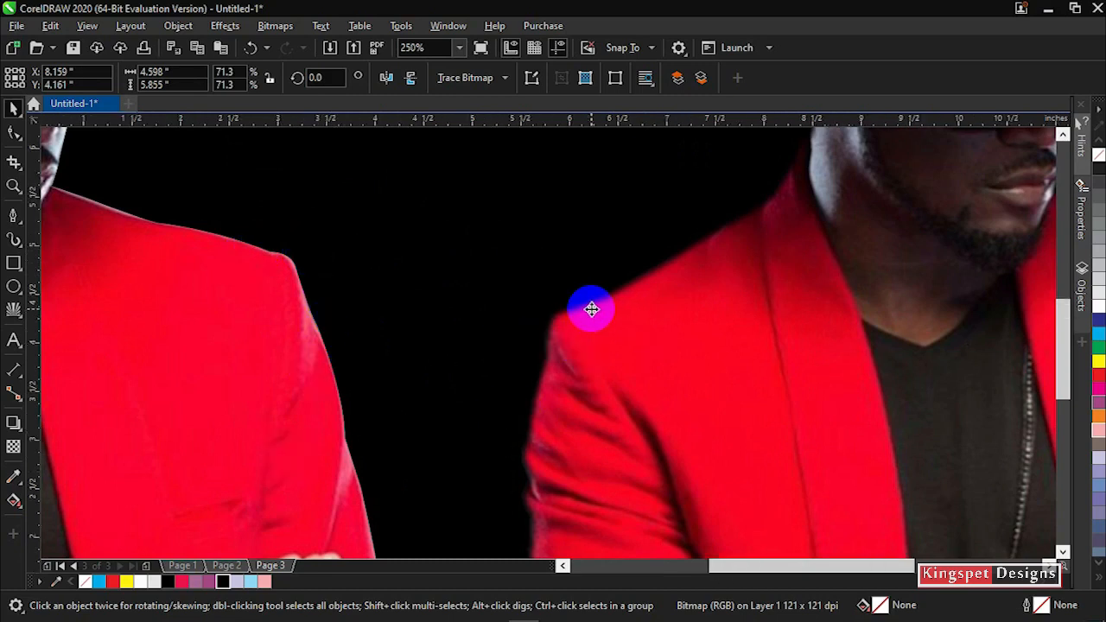
{"action": "scroll", "coordinate": [586, 309], "scroll_direction": "down", "scroll_amount": 4}
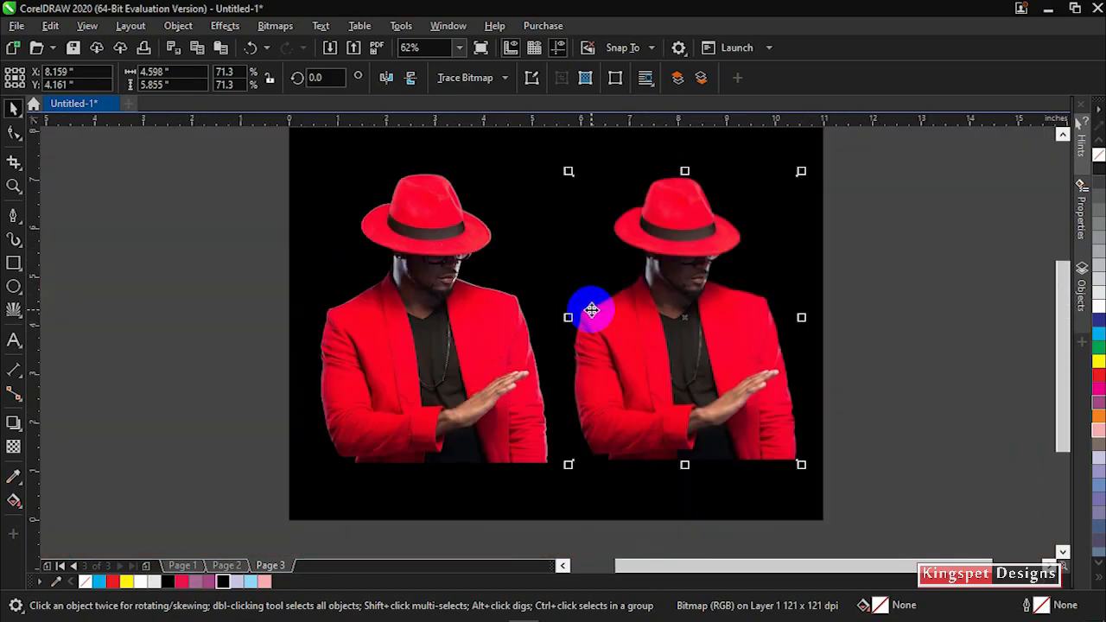
{"action": "left_click", "coordinate": [877, 262]}
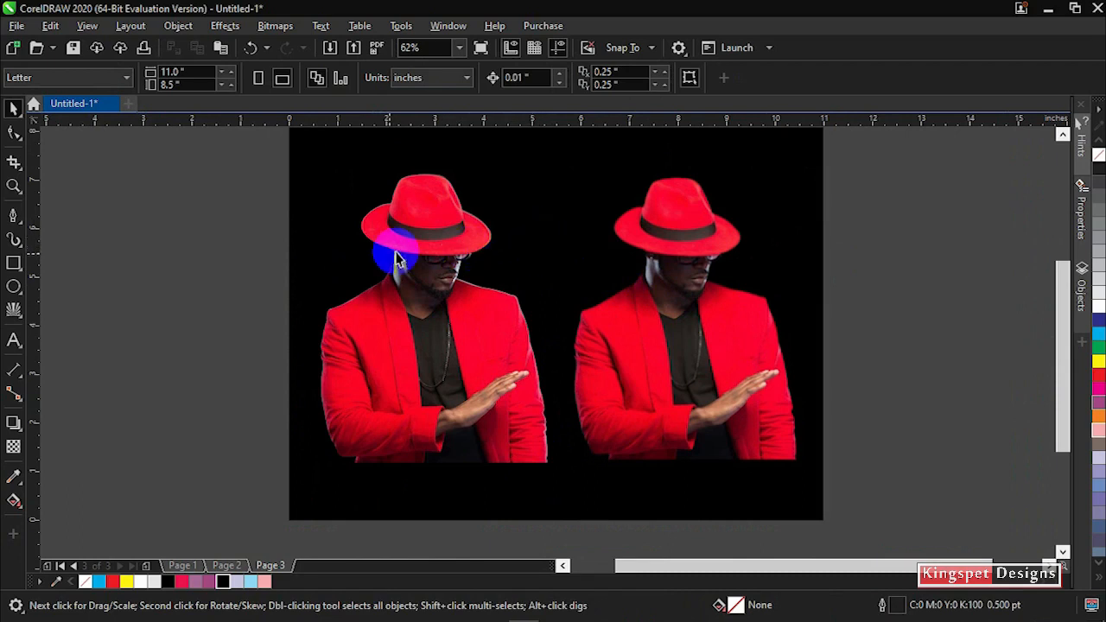
Step: On Page 2, start a Pen path at the photo's bottom edge along the jacket hem, up to the underside of the sleeve
{"action": "left_click", "coordinate": [237, 567]}
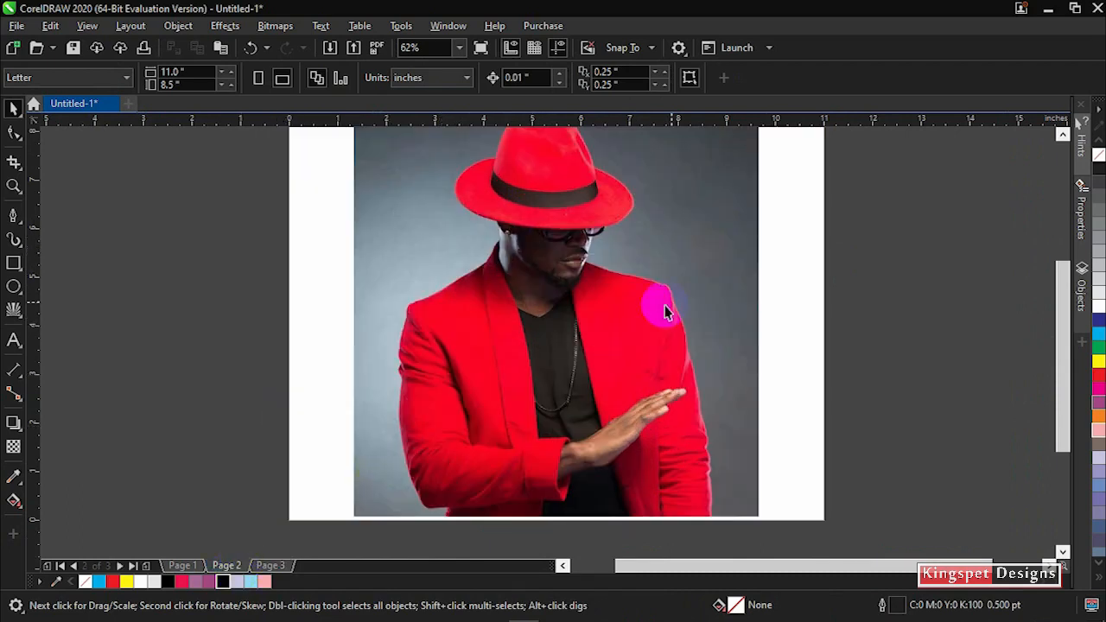
{"action": "left_click_drag", "start_coordinate": [785, 250], "coordinate": [810, 273]}
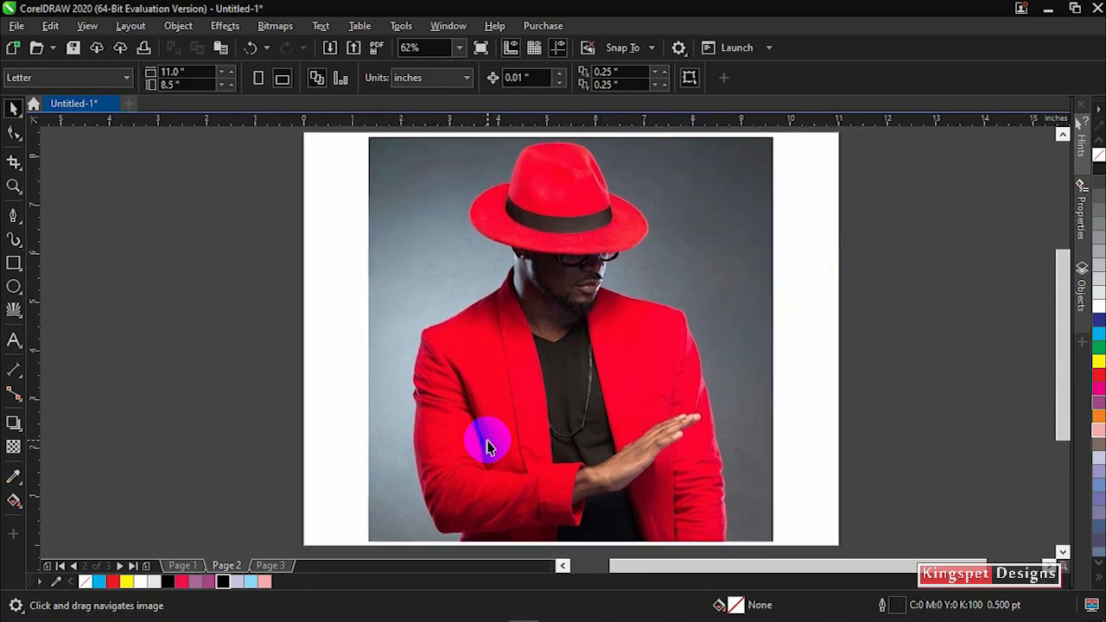
{"action": "key", "text": "space"}
{"action": "left_click", "coordinate": [437, 303]}
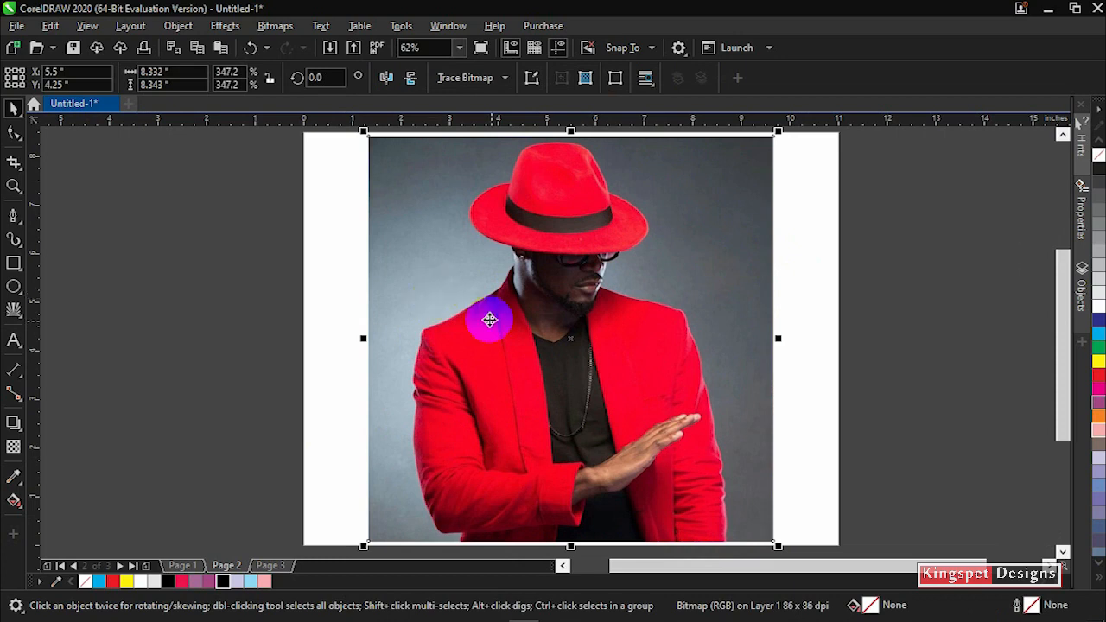
{"action": "scroll", "coordinate": [458, 550], "scroll_direction": "up", "scroll_amount": 4}
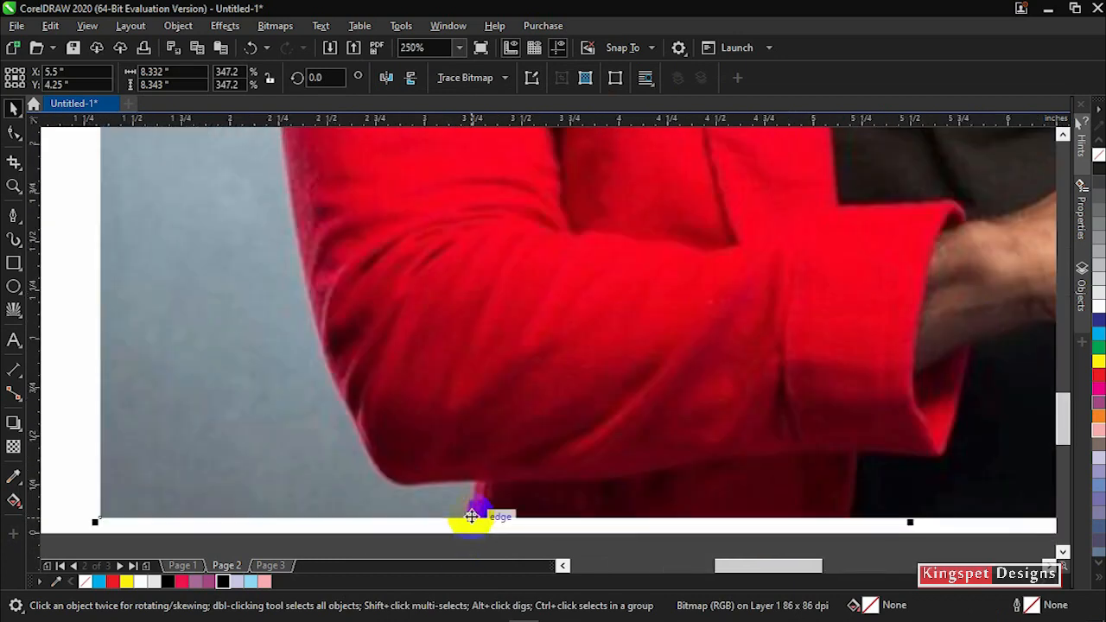
{"action": "left_click", "coordinate": [13, 219]}
{"action": "left_click", "coordinate": [59, 270]}
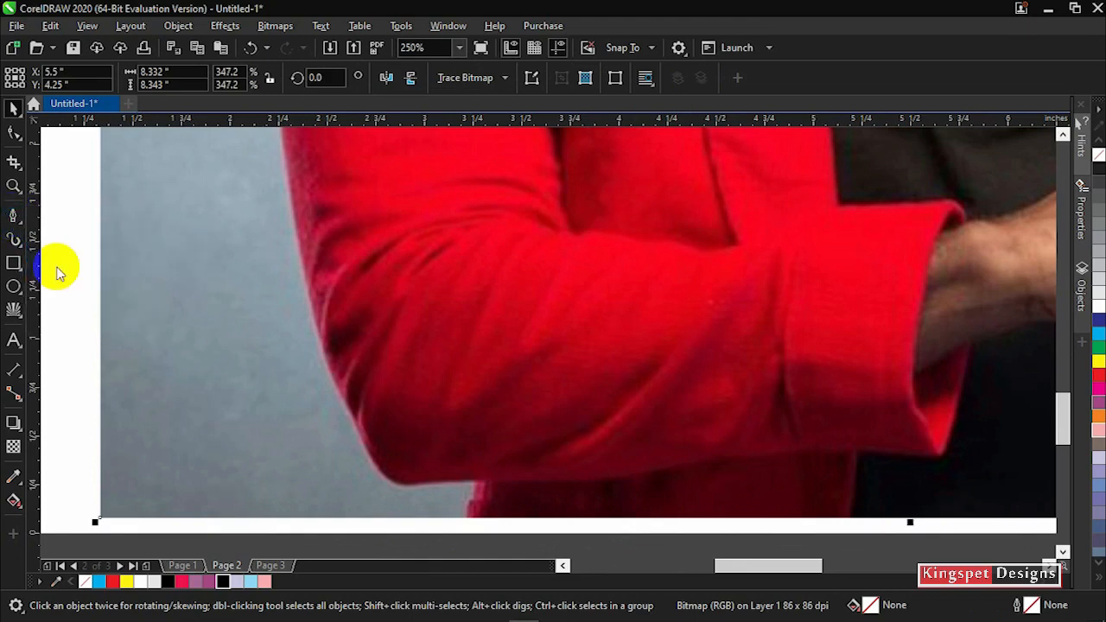
{"action": "left_click", "coordinate": [468, 521]}
{"action": "scroll", "coordinate": [478, 488], "scroll_direction": "up", "scroll_amount": 2}
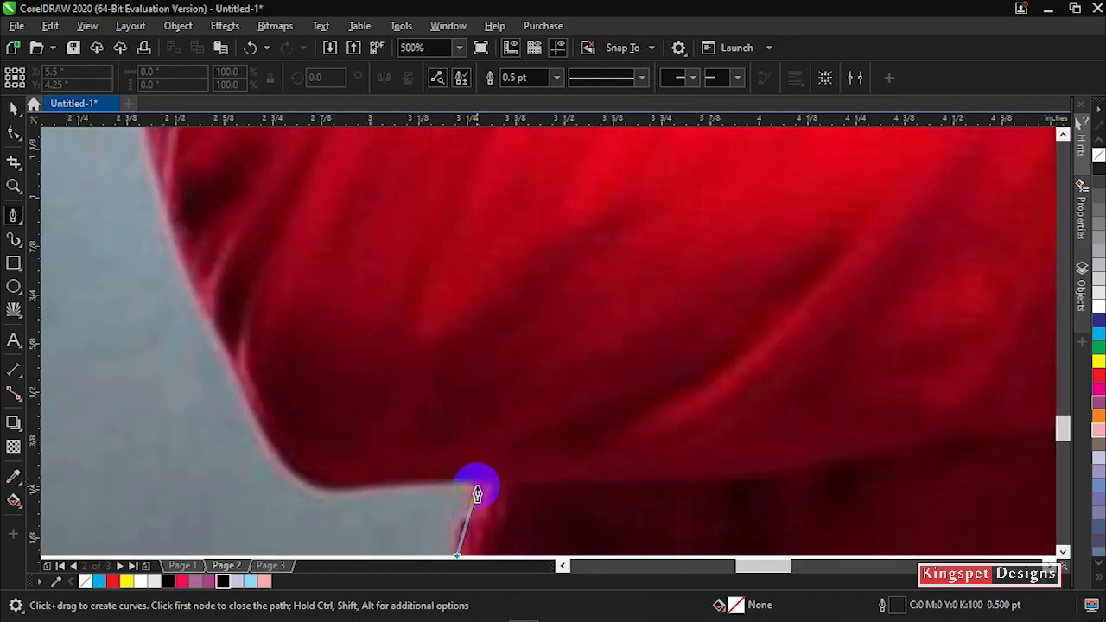
{"action": "left_click", "coordinate": [473, 481]}
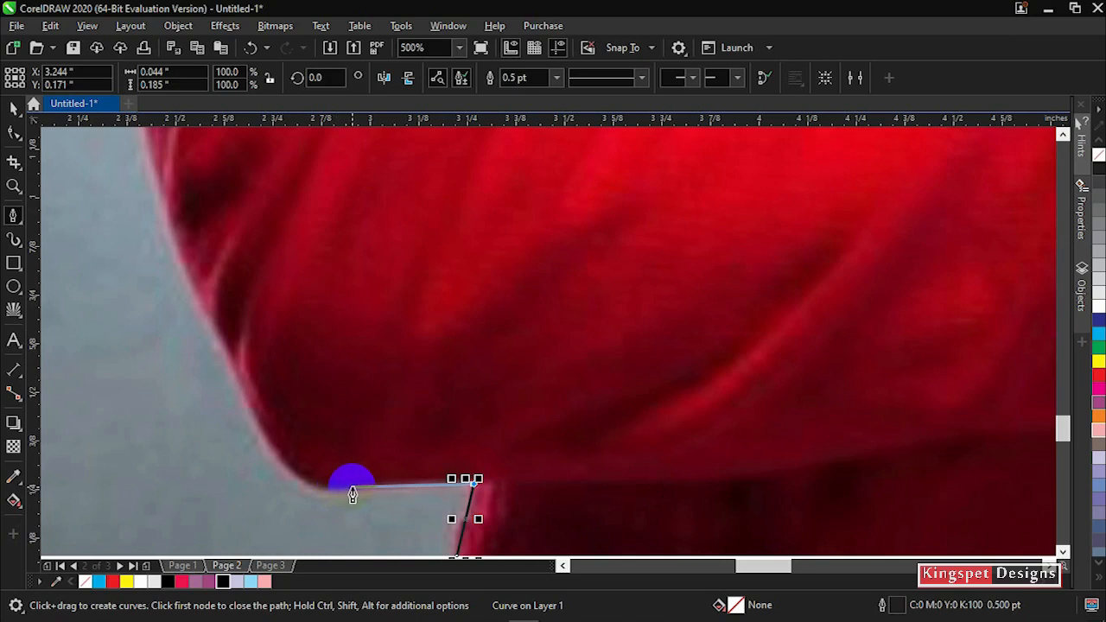
Step: Continue the Pen path along the sleeve's underside and around the elbow with curved nodes, ending at a cusp on the outer sleeve edge
{"action": "left_click_drag", "start_coordinate": [354, 494], "coordinate": [343, 495]}
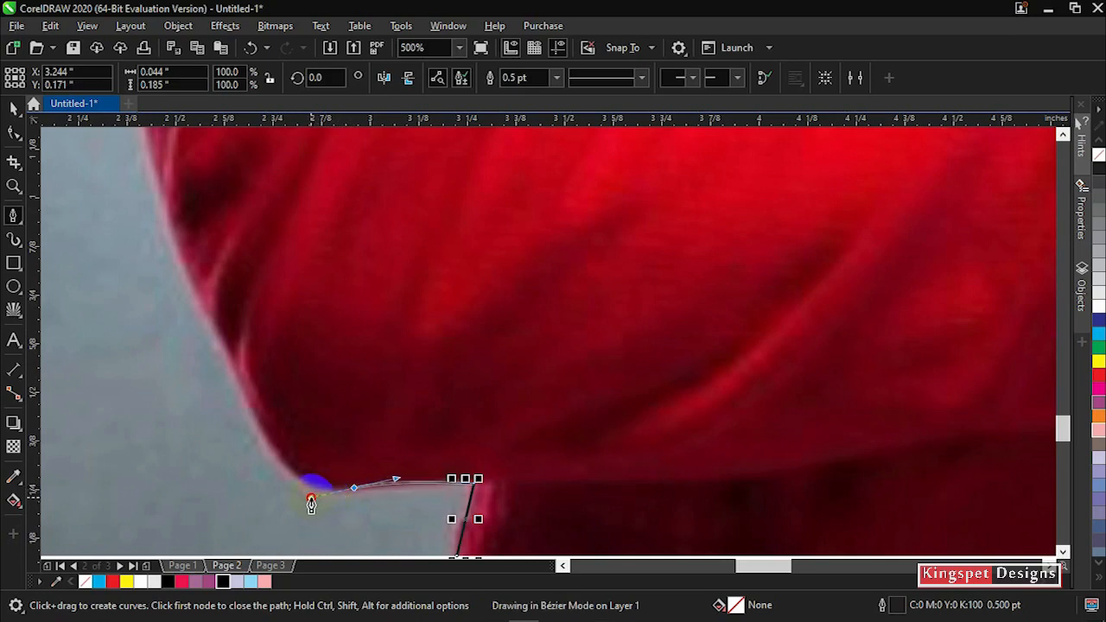
{"action": "left_click_drag", "start_coordinate": [311, 505], "coordinate": [310, 500]}
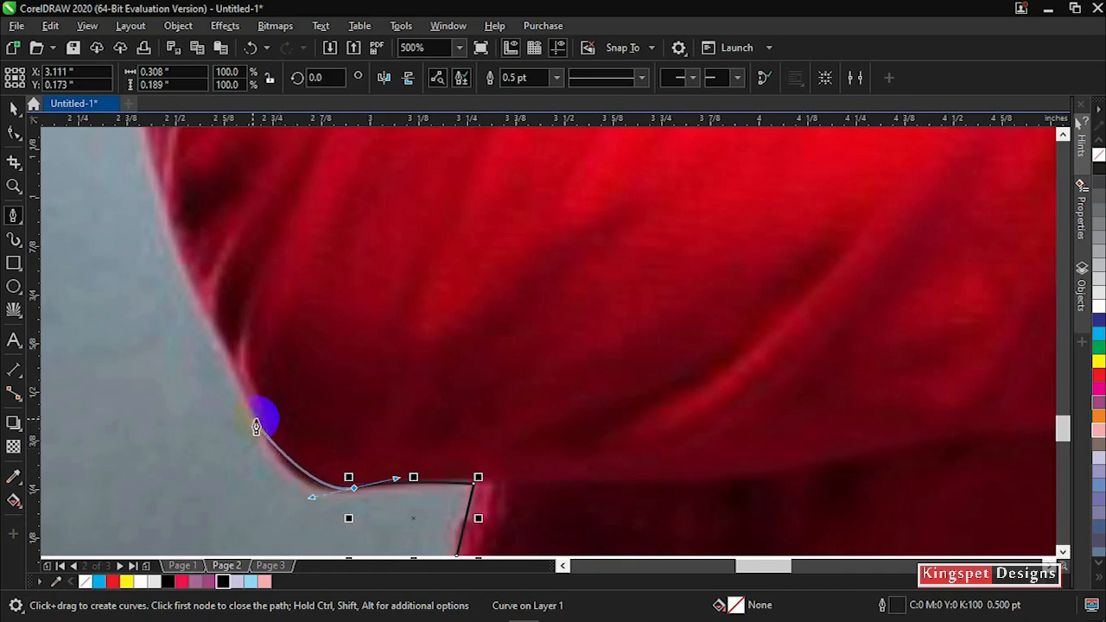
{"action": "left_click", "coordinate": [284, 462]}
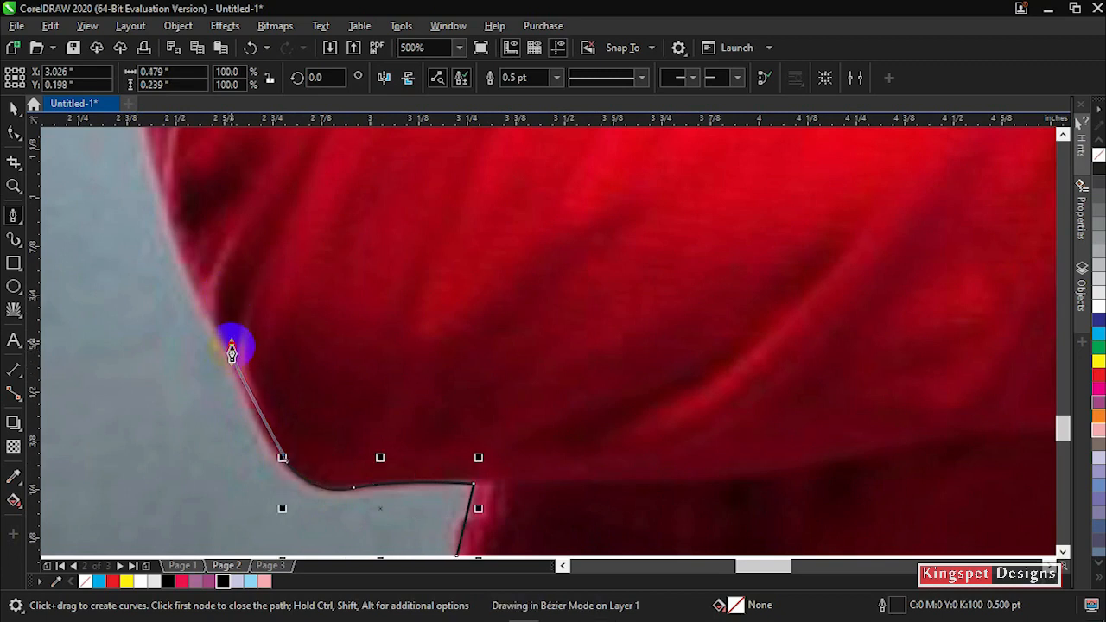
{"action": "left_click_drag", "start_coordinate": [231, 350], "coordinate": [216, 289]}
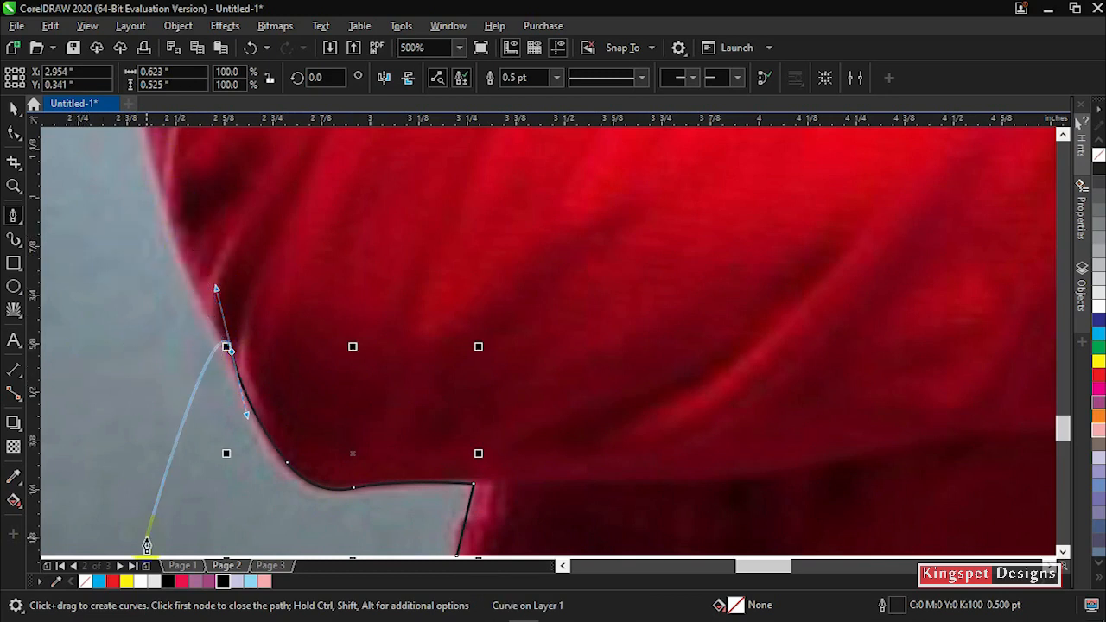
{"action": "left_click_drag", "start_coordinate": [210, 292], "coordinate": [216, 287]}
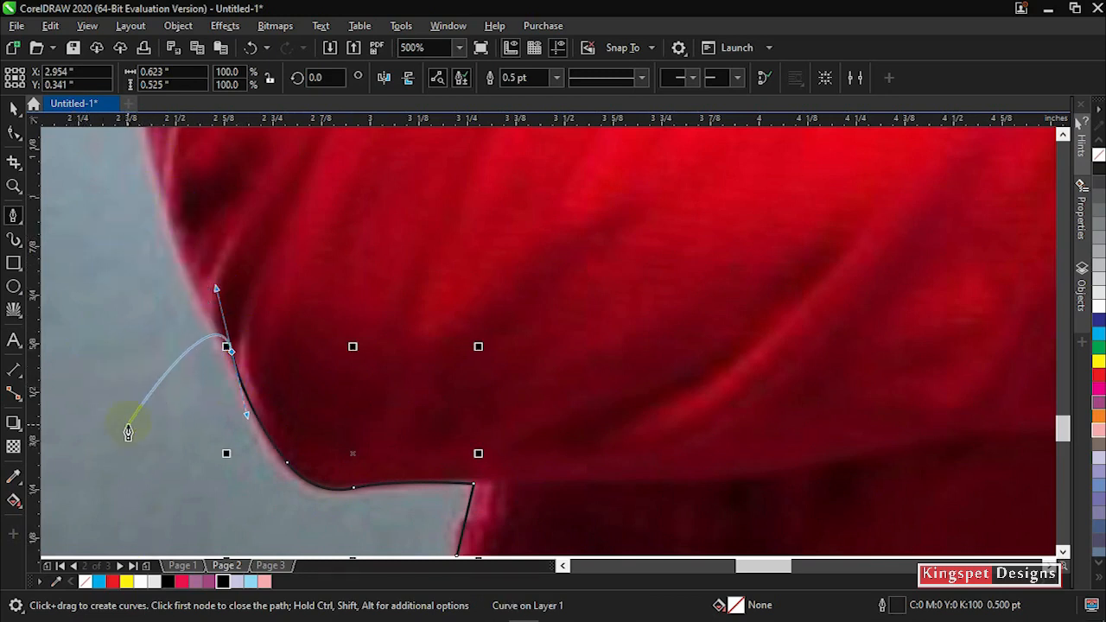
{"action": "left_click", "coordinate": [217, 279]}
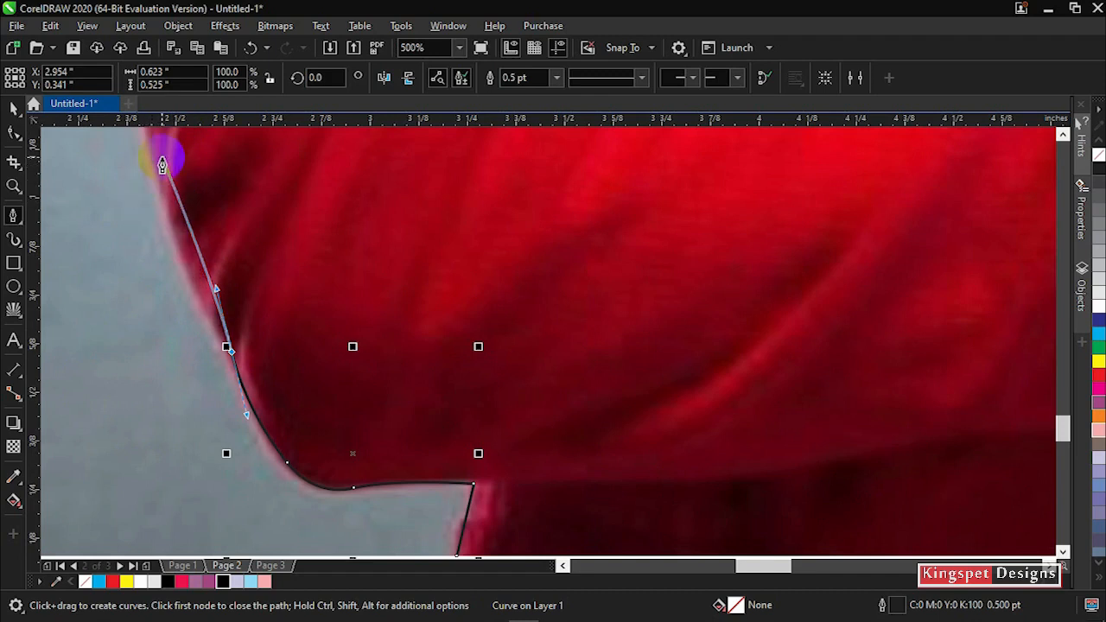
{"action": "left_click_drag", "start_coordinate": [163, 160], "coordinate": [379, 239]}
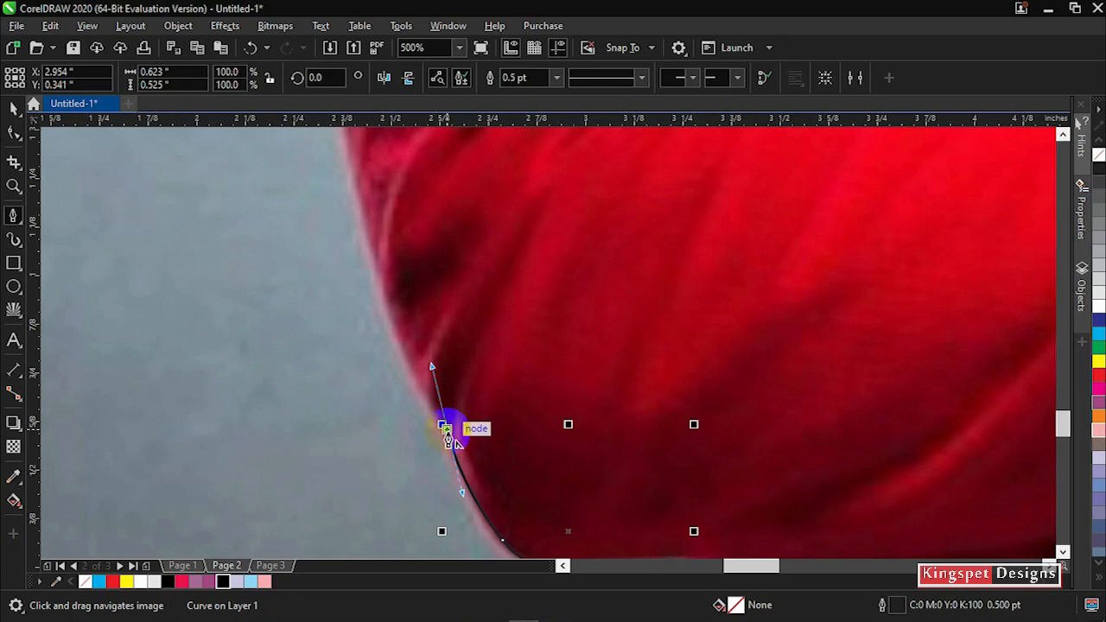
{"action": "left_click", "coordinate": [447, 430], "text": "alt"}
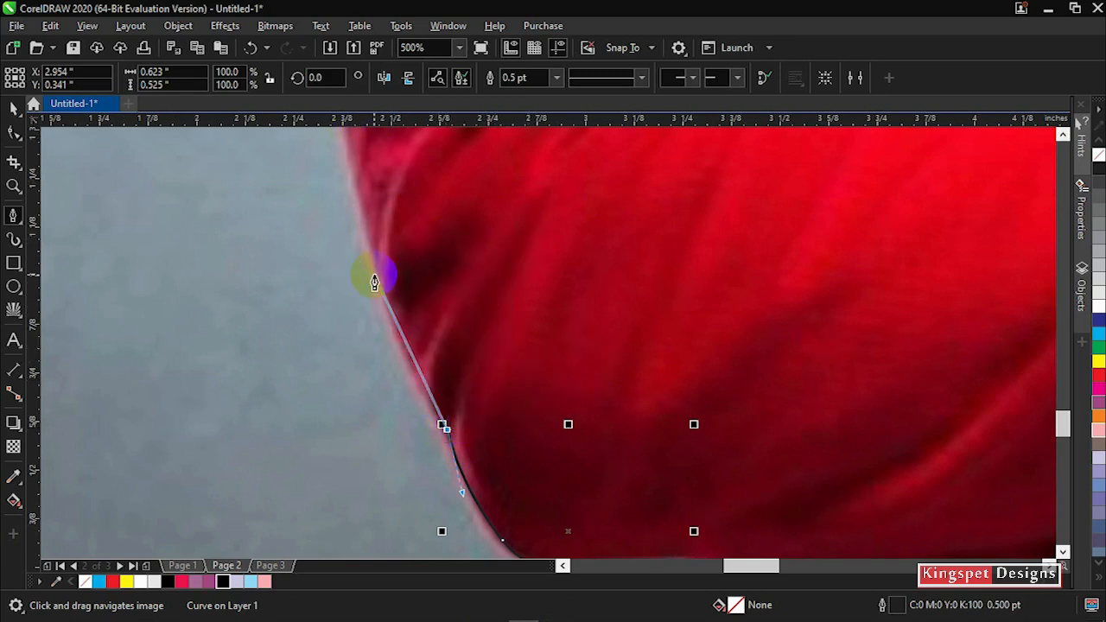
Step: Trace the outer edge of the sleeve from above the elbow up along the upper arm
{"action": "mouse_move", "coordinate": [364, 237]}
{"action": "left_mouse_down"}
{"action": "mouse_move", "coordinate": [378, 178]}
{"action": "mouse_move", "coordinate": [348, 128]}
{"action": "mouse_move", "coordinate": [344, 163]}
{"action": "left_mouse_up"}
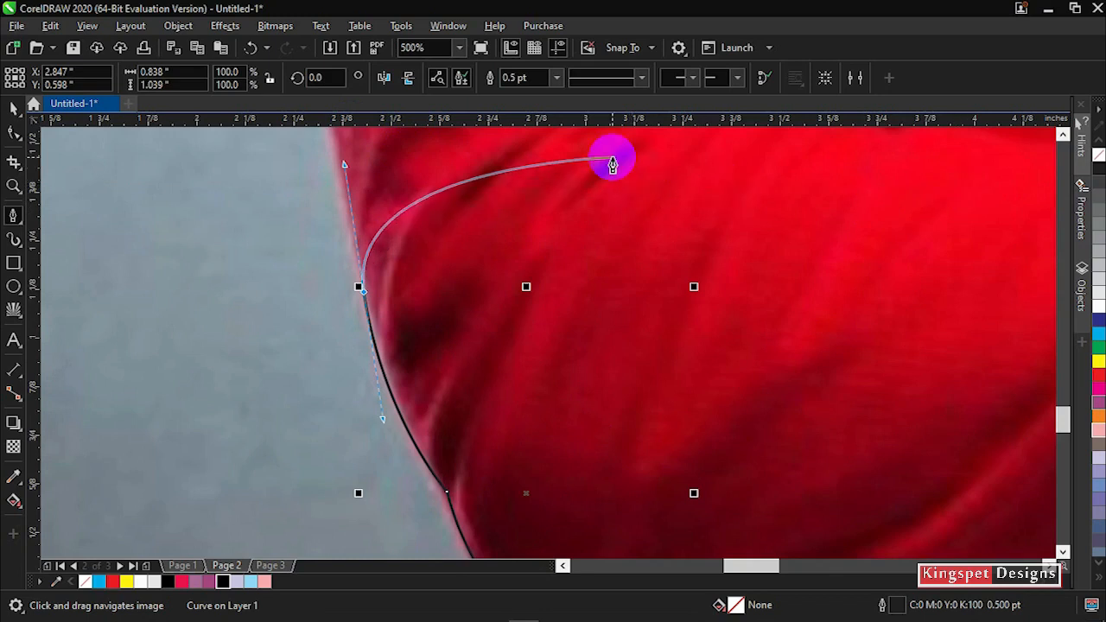
{"action": "left_click_drag", "start_coordinate": [612, 158], "coordinate": [610, 384]}
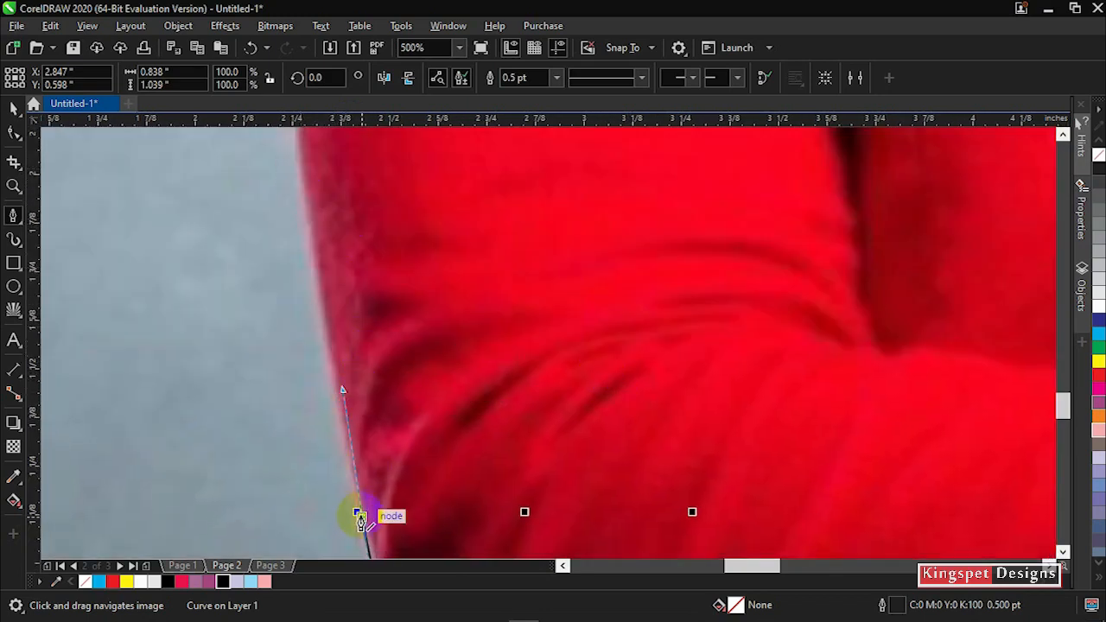
{"action": "mouse_move", "coordinate": [314, 257]}
{"action": "left_mouse_down"}
{"action": "mouse_move", "coordinate": [300, 174]}
{"action": "mouse_move", "coordinate": [442, 346]}
{"action": "left_mouse_up"}
{"action": "left_click", "coordinate": [314, 258], "text": "alt"}
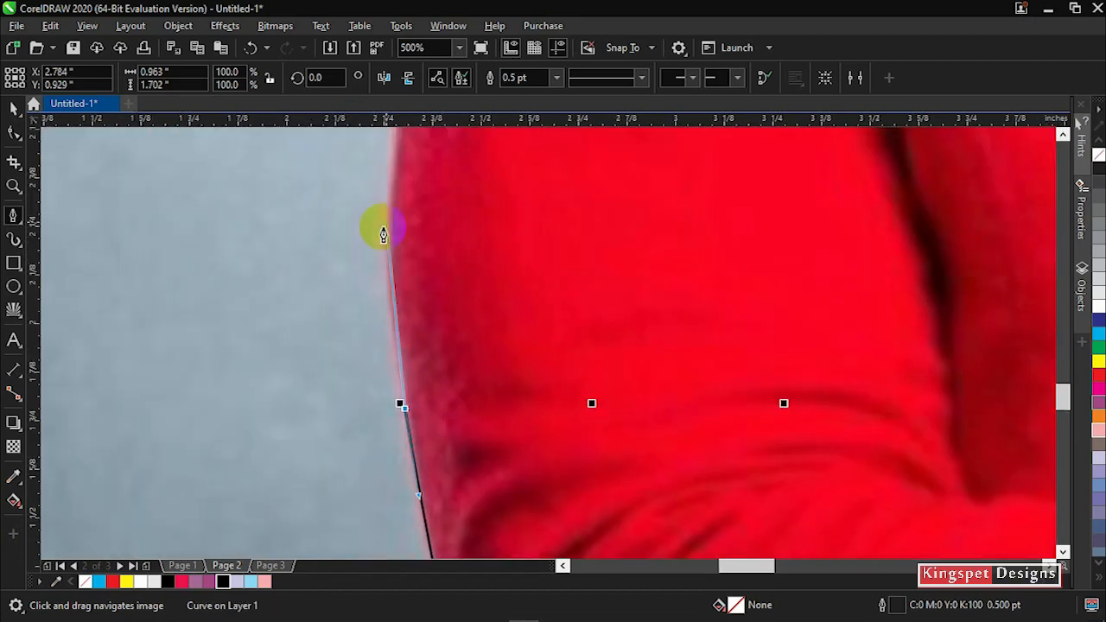
{"action": "mouse_move", "coordinate": [396, 167]}
{"action": "left_mouse_down"}
{"action": "mouse_move", "coordinate": [413, 123]}
{"action": "mouse_move", "coordinate": [404, 167]}
{"action": "mouse_move", "coordinate": [415, 177]}
{"action": "left_mouse_up"}
{"action": "scroll", "coordinate": [424, 257], "scroll_direction": "down", "scroll_amount": 1}
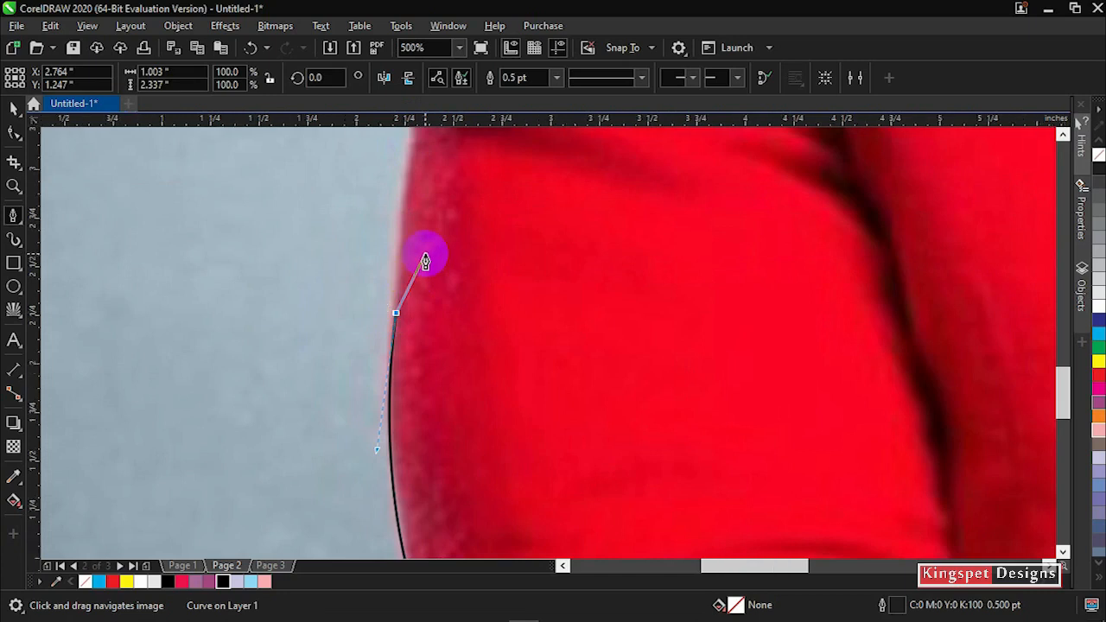
{"action": "left_click_drag", "start_coordinate": [450, 217], "coordinate": [402, 317]}
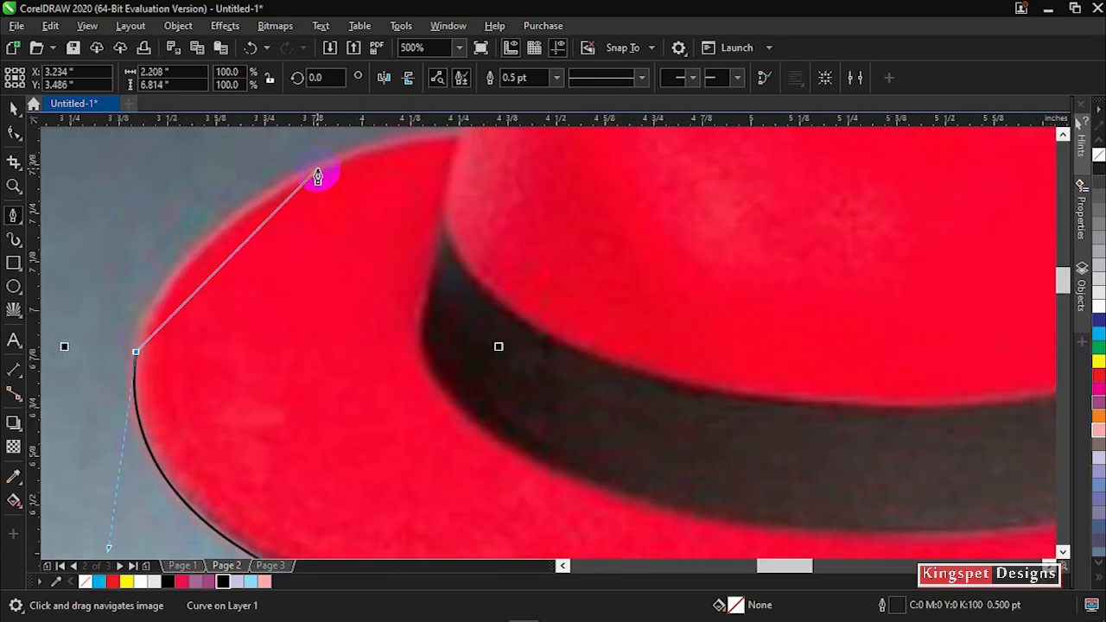
Step: Extend the Pen path along the hat brim's upper edge and over the crown with curved segments
{"action": "left_click_drag", "start_coordinate": [317, 172], "coordinate": [424, 414]}
{"action": "left_click", "coordinate": [453, 189], "text": "alt"}
{"action": "left_click_drag", "start_coordinate": [449, 169], "coordinate": [475, 159]}
{"action": "left_click", "coordinate": [450, 168], "text": "alt"}
{"action": "left_click_drag", "start_coordinate": [557, 187], "coordinate": [444, 436]}
{"action": "left_click_drag", "start_coordinate": [436, 366], "coordinate": [521, 354]}
{"action": "left_click_drag", "start_coordinate": [840, 388], "coordinate": [614, 332]}
{"action": "left_click", "coordinate": [839, 388], "text": "alt"}
Step: Trace down the crown's far side and around the brim to its underside beside the glasses
{"action": "left_click_drag", "start_coordinate": [635, 413], "coordinate": [627, 465]}
{"action": "left_click", "coordinate": [636, 413], "text": "alt"}
{"action": "left_click", "coordinate": [627, 424], "text": "alt"}
{"action": "left_click_drag", "start_coordinate": [808, 525], "coordinate": [829, 550]}
{"action": "left_click", "coordinate": [808, 481], "text": "alt"}
{"action": "scroll", "coordinate": [809, 490], "scroll_direction": "down", "scroll_amount": 2}
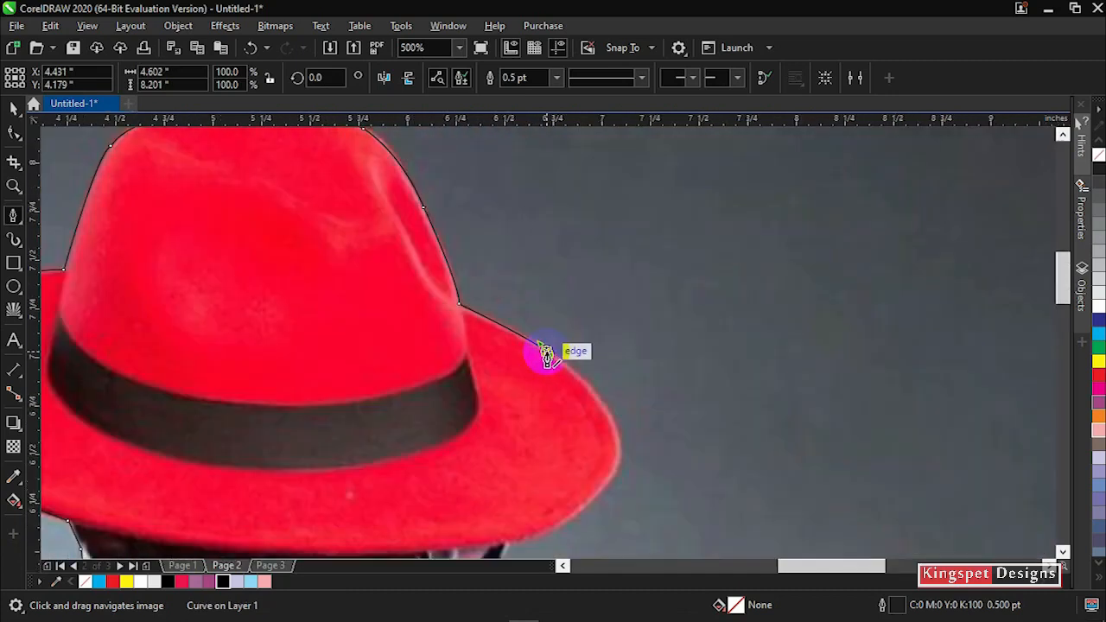
{"action": "mouse_move", "coordinate": [612, 424]}
{"action": "left_mouse_down"}
{"action": "mouse_move", "coordinate": [618, 459]}
{"action": "mouse_move", "coordinate": [562, 514]}
{"action": "mouse_move", "coordinate": [511, 542]}
{"action": "mouse_move", "coordinate": [475, 504]}
{"action": "mouse_move", "coordinate": [422, 499]}
{"action": "mouse_move", "coordinate": [385, 523]}
{"action": "left_mouse_up"}
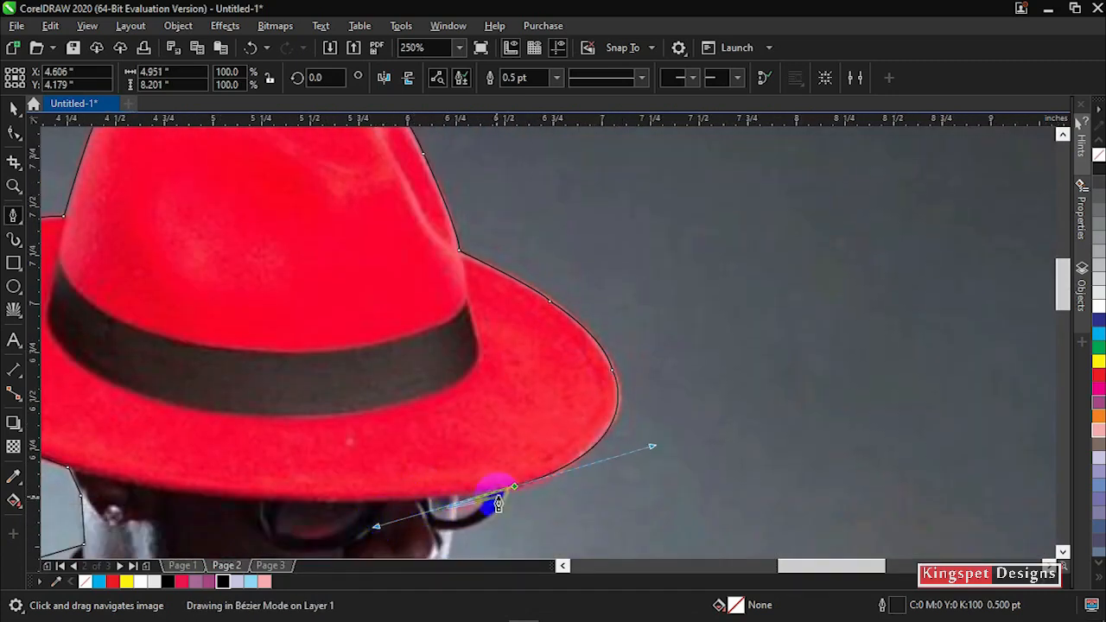
{"action": "left_click", "coordinate": [514, 487], "text": "alt"}
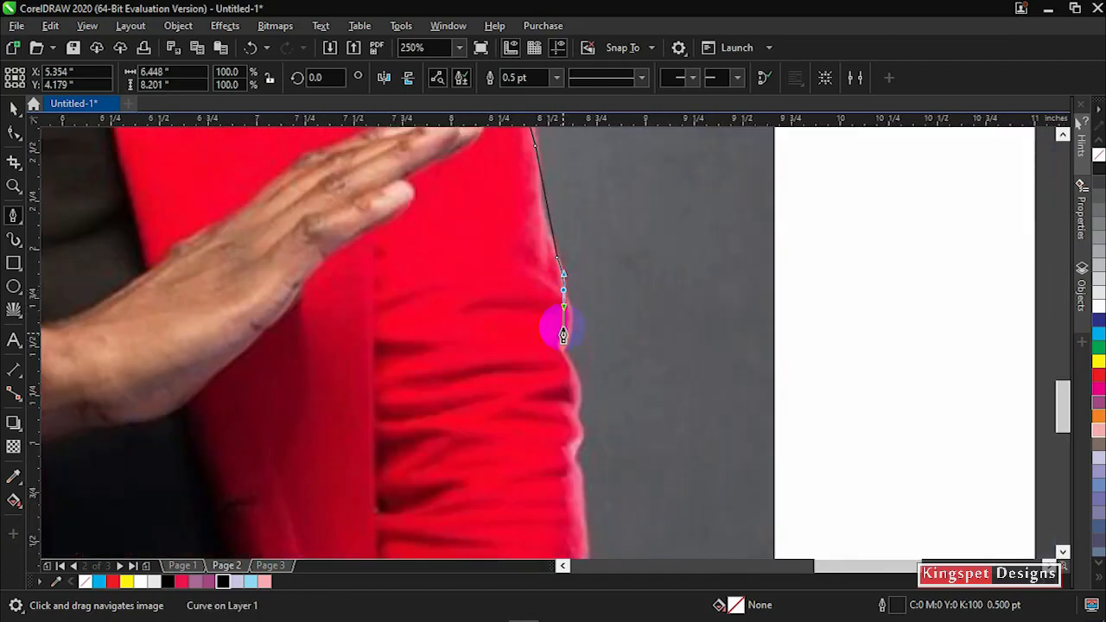
Step: Trace the wrinkled edge of the other sleeve down to the photo's bottom edge, following each fold
{"action": "left_click_drag", "start_coordinate": [561, 346], "coordinate": [543, 373]}
{"action": "left_click_drag", "start_coordinate": [578, 413], "coordinate": [557, 473]}
{"action": "left_click", "coordinate": [579, 412], "text": "alt"}
{"action": "left_click", "coordinate": [573, 458], "text": "alt"}
{"action": "scroll", "coordinate": [571, 458], "scroll_direction": "down", "scroll_amount": 3}
{"action": "left_click_drag", "start_coordinate": [576, 354], "coordinate": [572, 416]}
{"action": "left_click", "coordinate": [576, 354], "text": "alt"}
{"action": "left_click", "coordinate": [570, 408], "text": "alt"}
{"action": "left_click", "coordinate": [569, 429]}
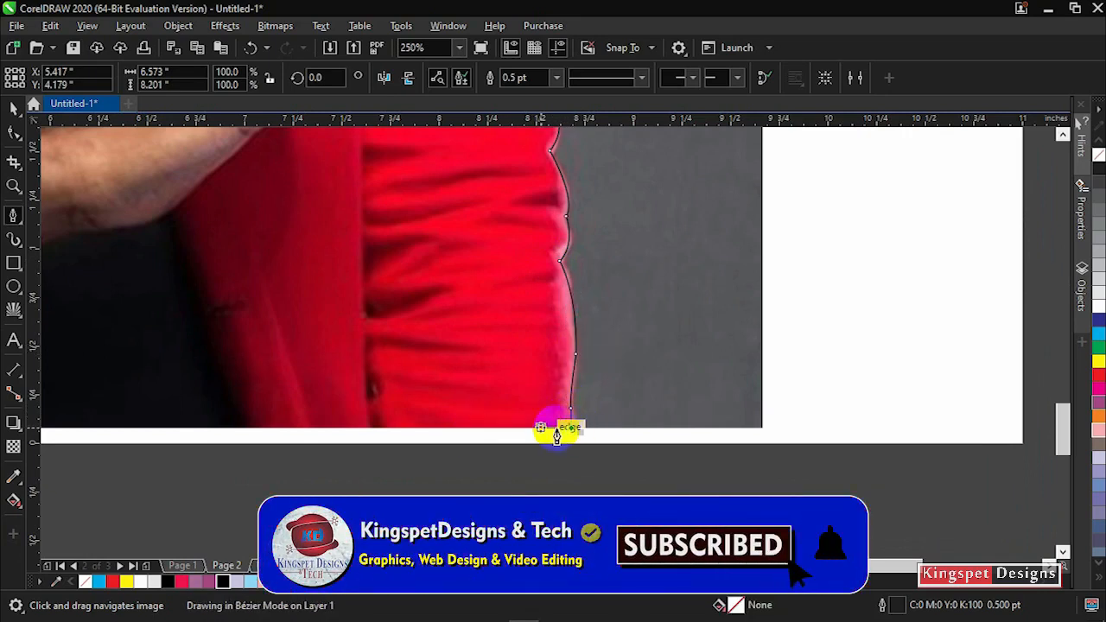
Step: Close the path along the photo's bottom edge at the starting node, and show the whole page with the Pick tool active
{"action": "left_click", "coordinate": [205, 429]}
{"action": "left_click_drag", "start_coordinate": [207, 380], "coordinate": [761, 361]}
{"action": "left_click", "coordinate": [66, 411]}
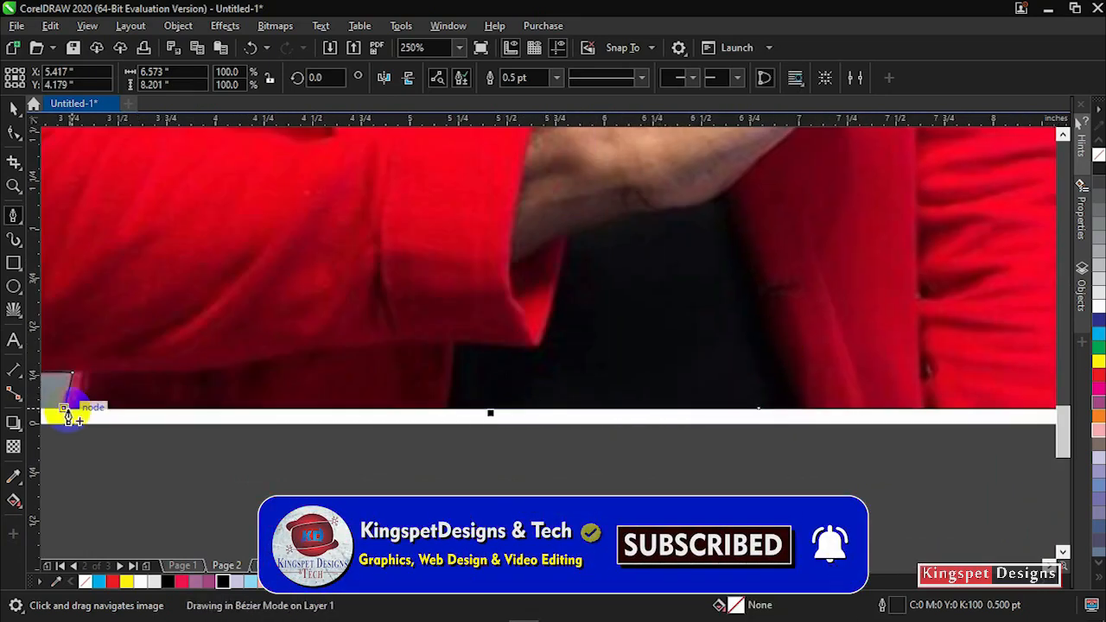
{"action": "key", "text": "F4"}
{"action": "key", "text": "space"}
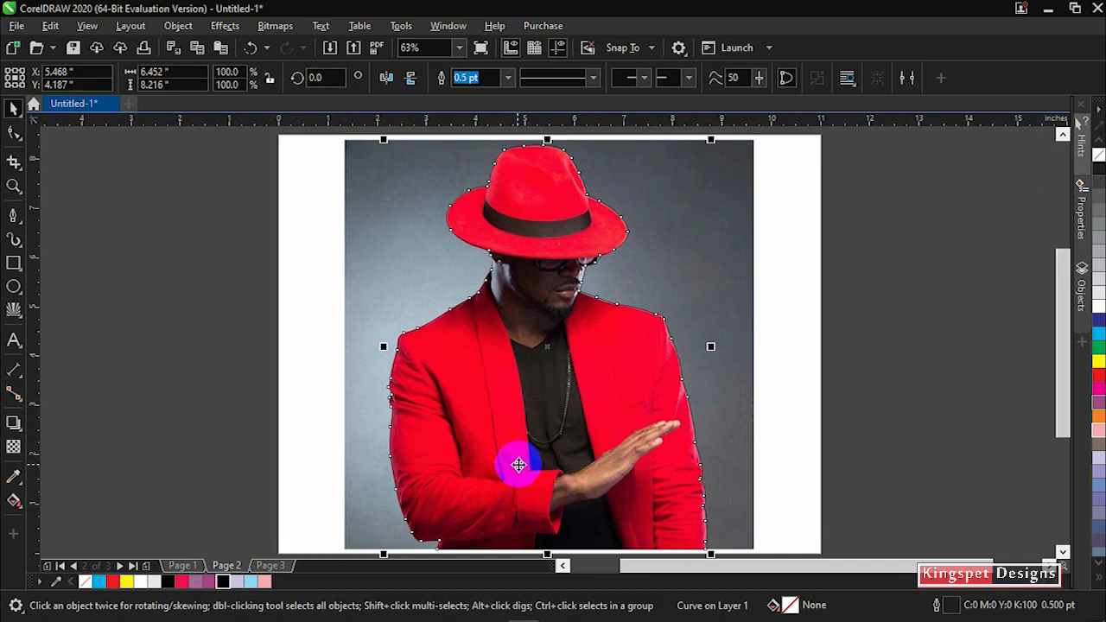
Step: Move the traced outline and the photo apart to see them as separate objects, and undo both moves
{"action": "left_click_drag", "start_coordinate": [552, 364], "coordinate": [810, 362]}
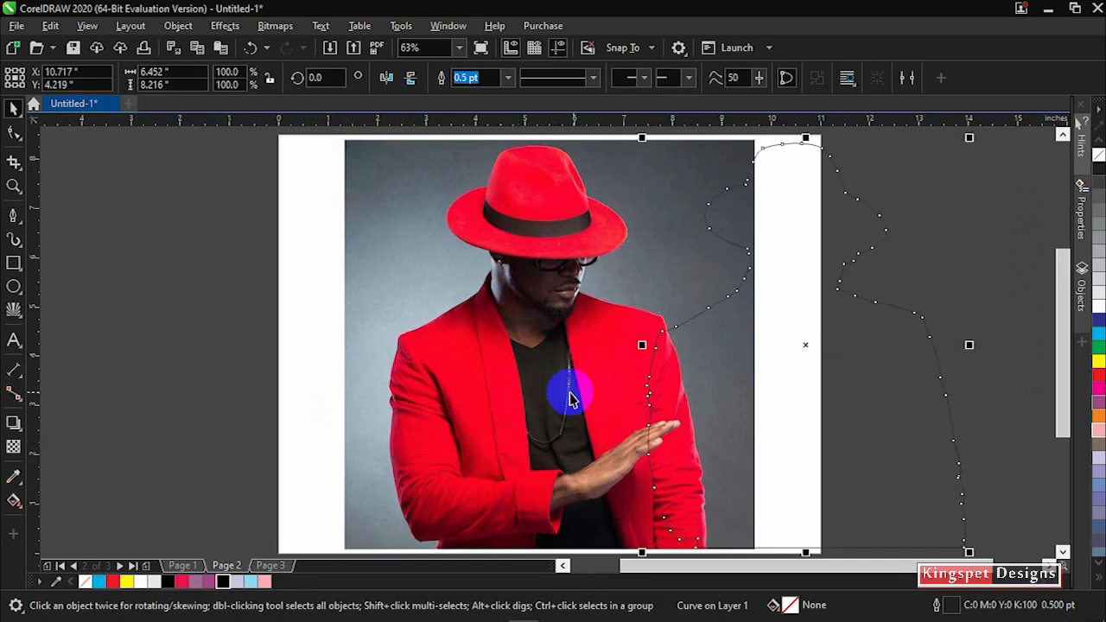
{"action": "left_click", "coordinate": [570, 398]}
{"action": "left_click_drag", "start_coordinate": [571, 354], "coordinate": [496, 357]}
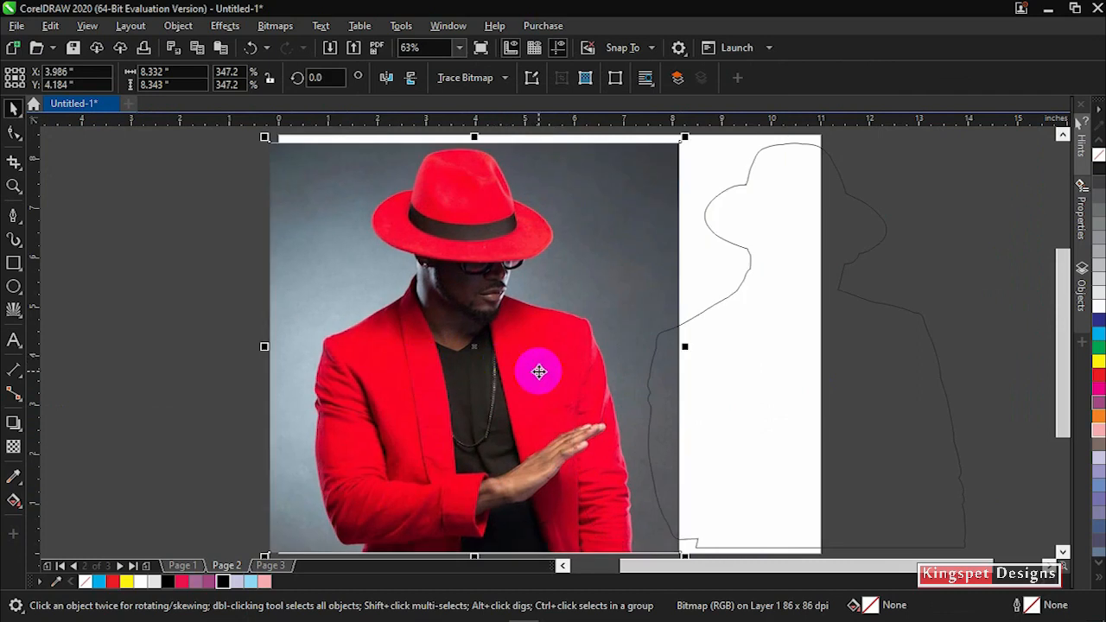
{"action": "key", "text": "ctrl+z"}
{"action": "key", "text": "ctrl+z"}
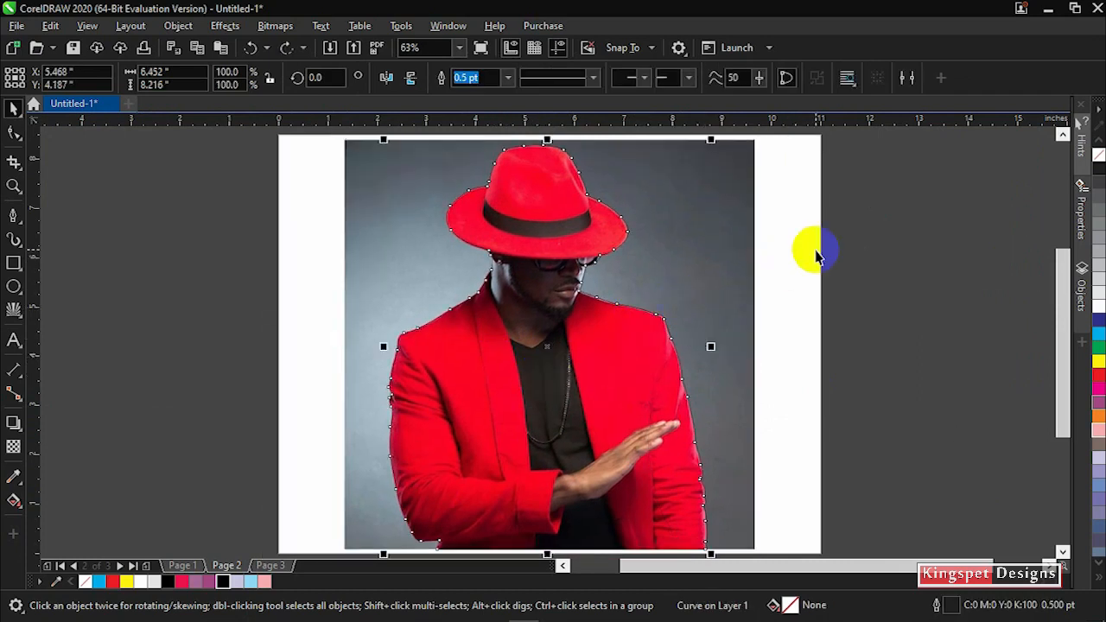
Step: Intersect the traced outline with the photo, and move the resulting cutout beside the original
{"action": "left_click", "coordinate": [533, 271]}
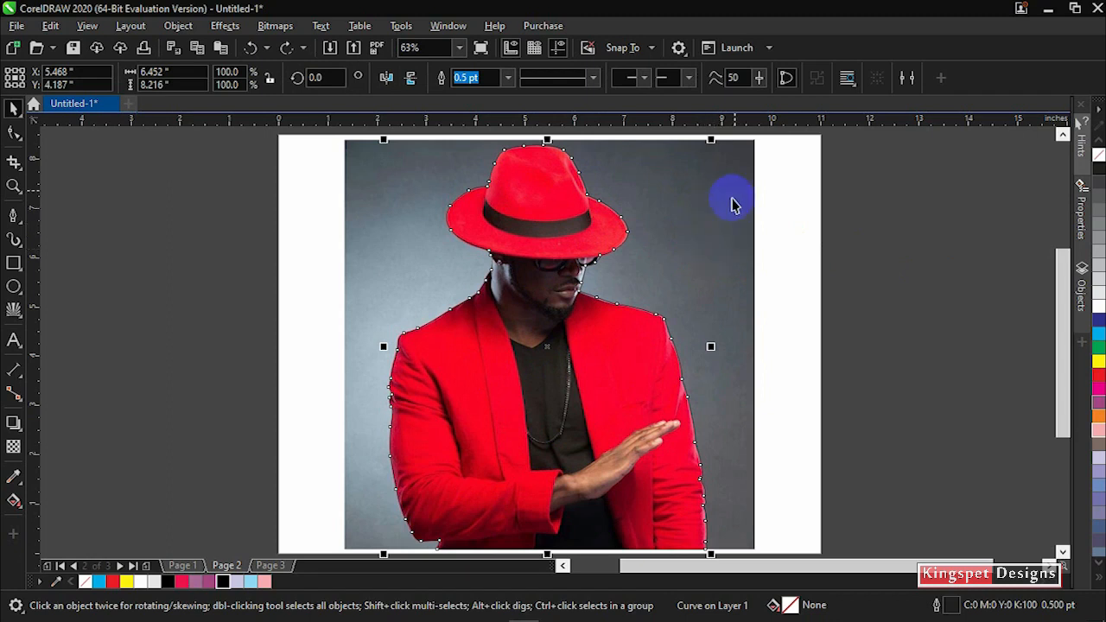
{"action": "left_click", "coordinate": [737, 183], "text": "shift"}
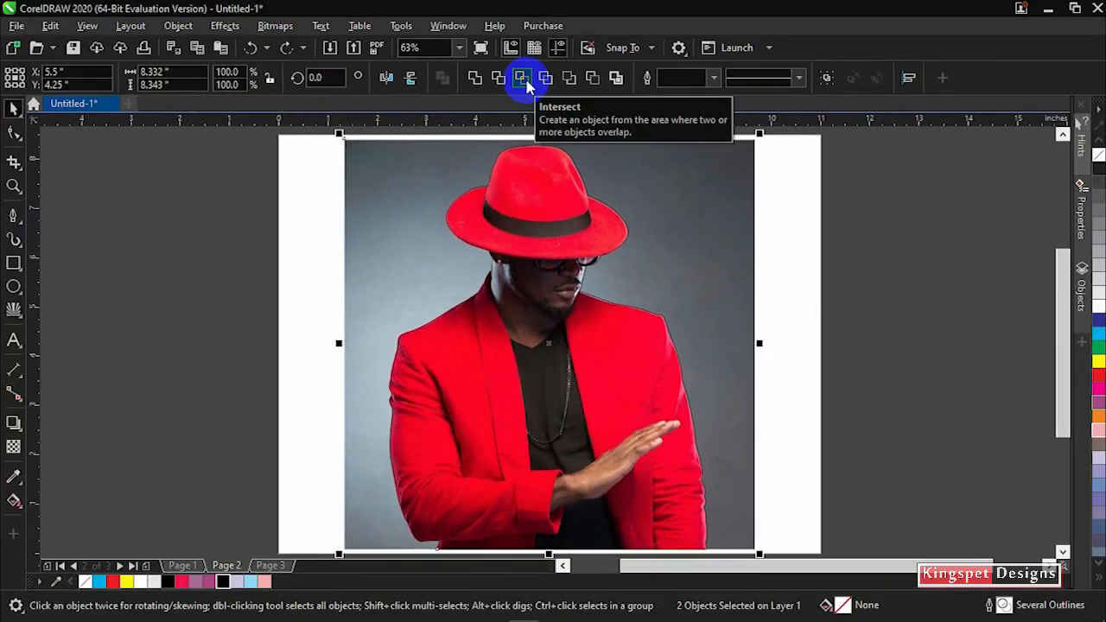
{"action": "left_click", "coordinate": [525, 79]}
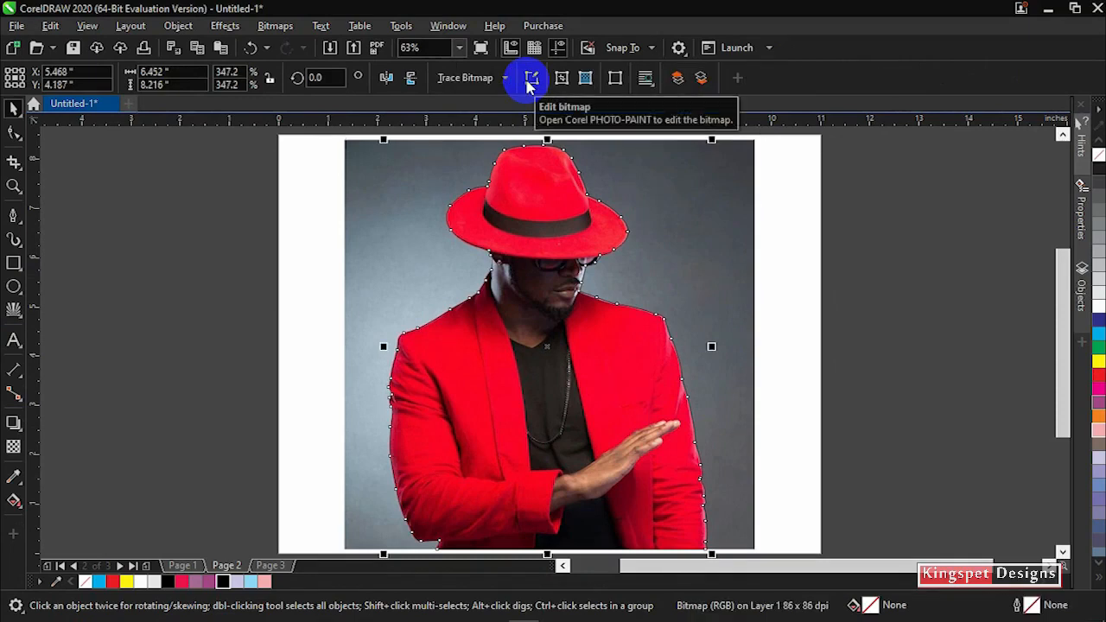
{"action": "left_click_drag", "start_coordinate": [550, 348], "coordinate": [787, 338]}
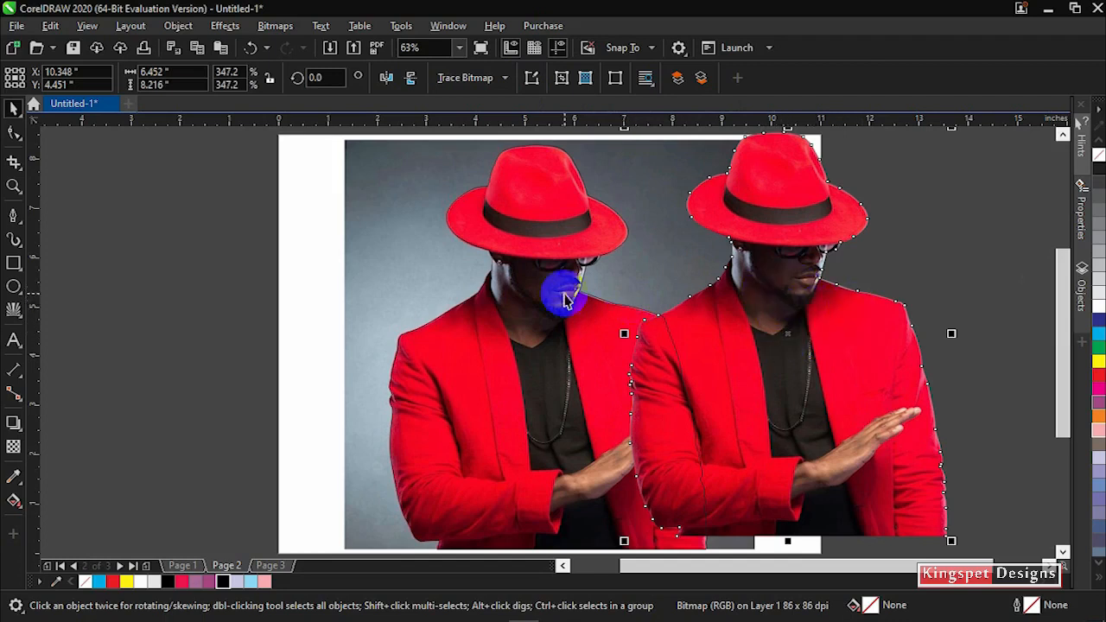
Step: Move the leftover outline and the original photo away from each other, and undo both moves
{"action": "middle_click", "coordinate": [588, 355]}
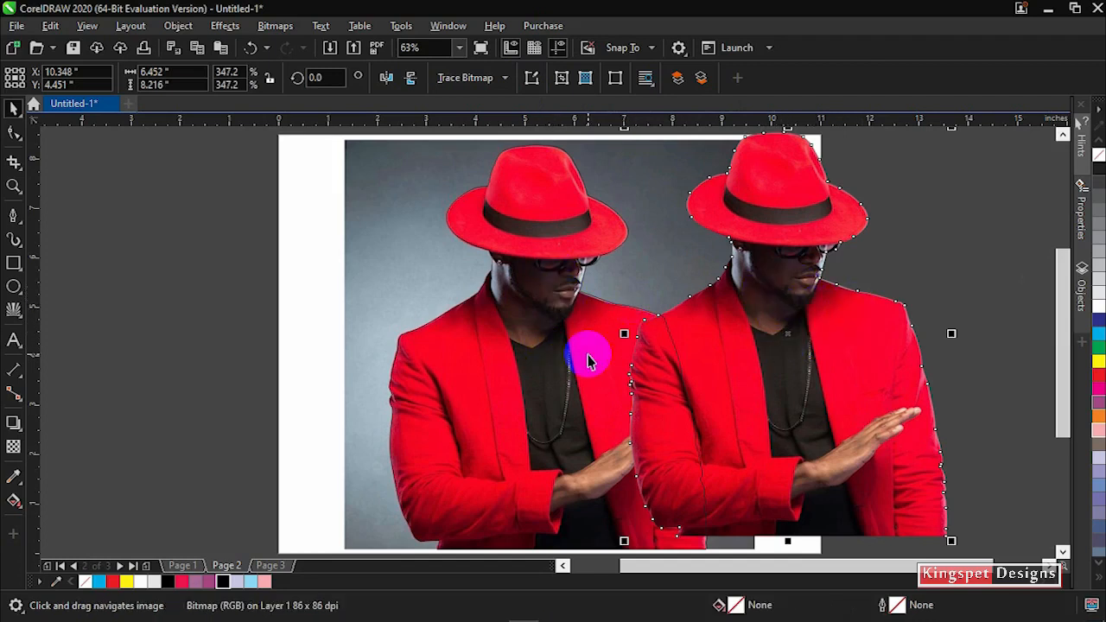
{"action": "left_click", "coordinate": [558, 381]}
{"action": "left_click_drag", "start_coordinate": [559, 362], "coordinate": [328, 362]}
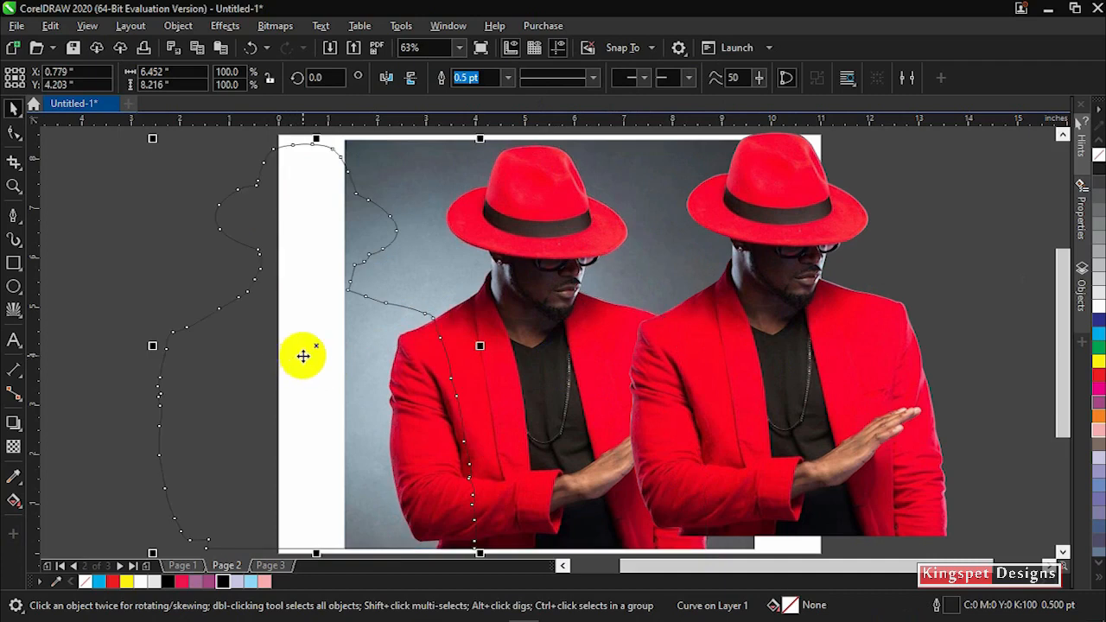
{"action": "mouse_move", "coordinate": [533, 296]}
{"action": "left_mouse_down"}
{"action": "mouse_move", "coordinate": [548, 301]}
{"action": "mouse_move", "coordinate": [523, 298]}
{"action": "left_mouse_up"}
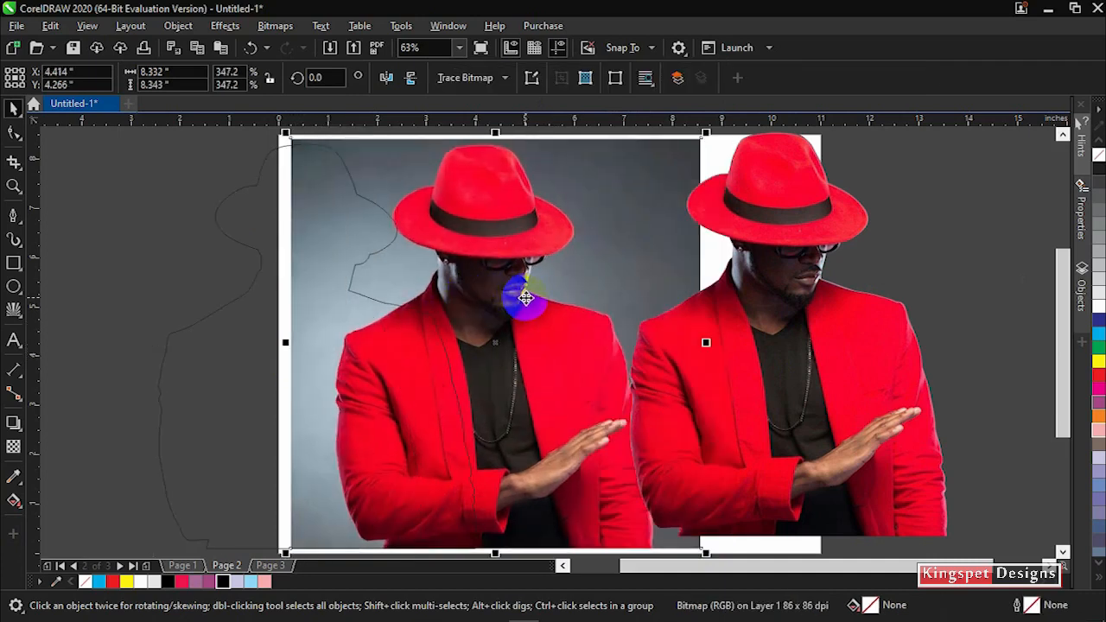
{"action": "key", "text": "ctrl+z"}
{"action": "key", "text": "ctrl+z"}
Step: Group the original photo with its traced outline, and move the group off the page
{"action": "left_click", "coordinate": [409, 279], "text": "shift"}
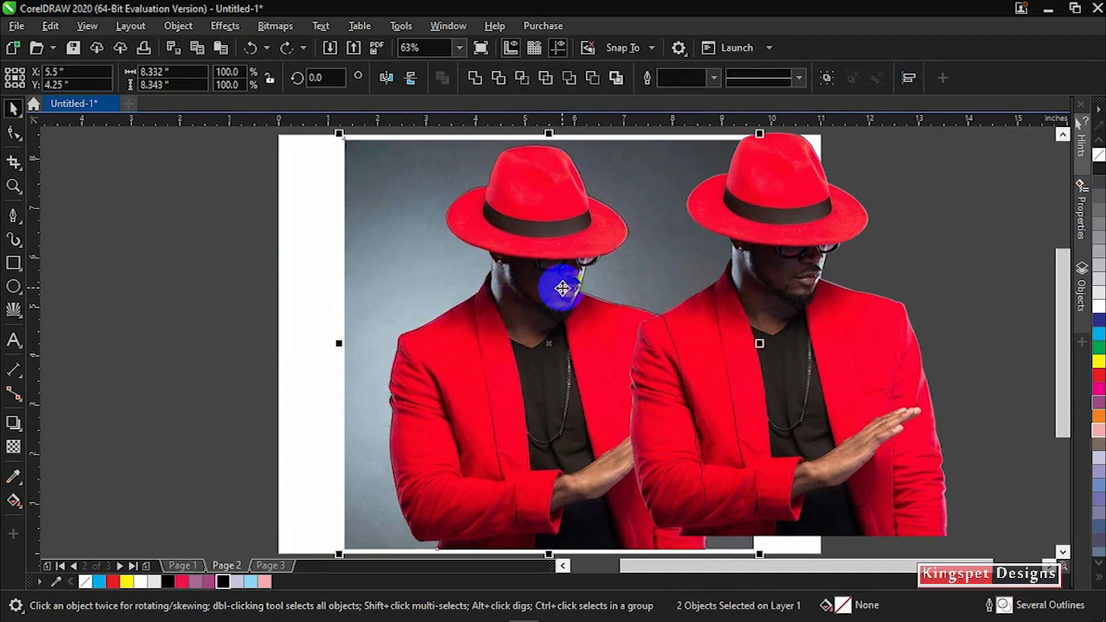
{"action": "left_click", "coordinate": [827, 77]}
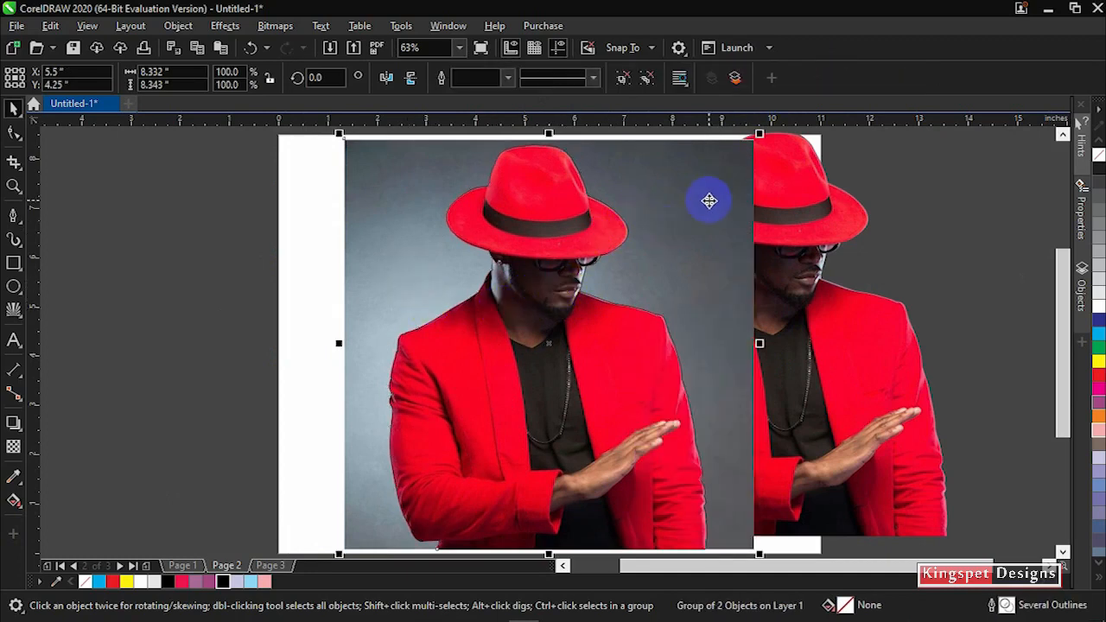
{"action": "left_click_drag", "start_coordinate": [709, 201], "coordinate": [314, 215]}
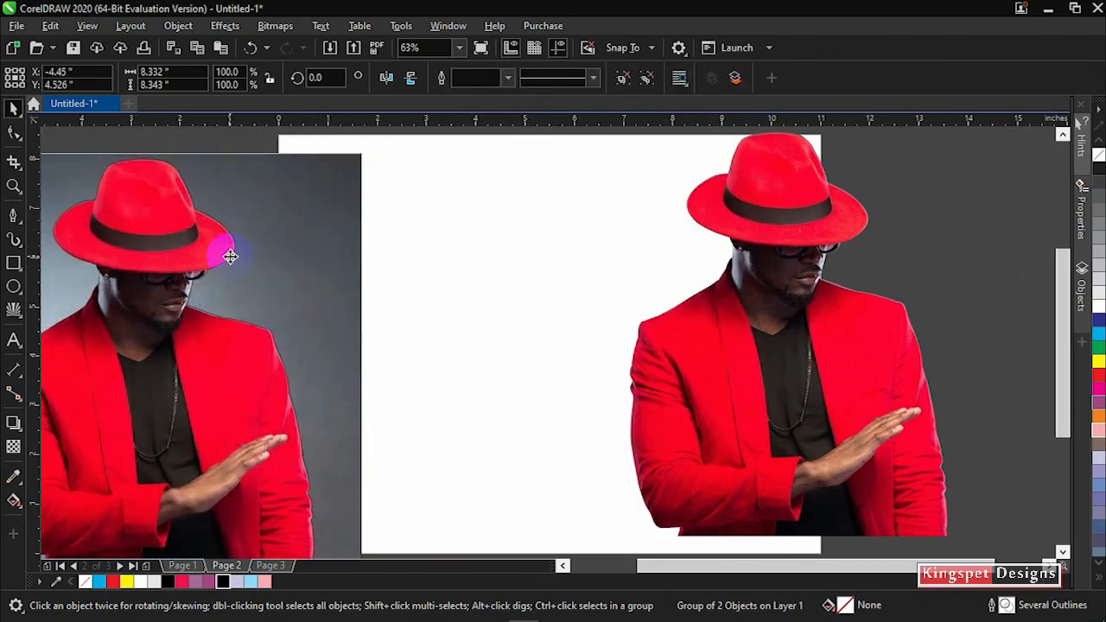
Step: Move the cutout to the middle of the white page, and leave nothing selected
{"action": "left_click", "coordinate": [815, 309]}
{"action": "left_click_drag", "start_coordinate": [815, 309], "coordinate": [582, 316]}
{"action": "left_click", "coordinate": [851, 246]}
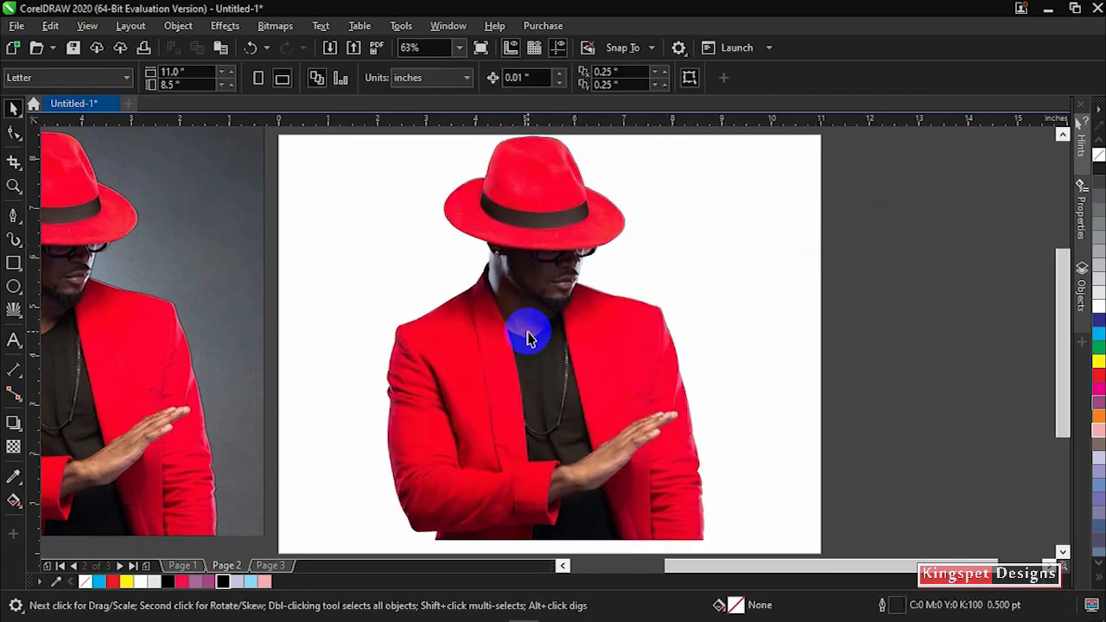
{"action": "scroll", "coordinate": [529, 337], "scroll_direction": "down", "scroll_amount": 2}
{"action": "left_click", "coordinate": [541, 318]}
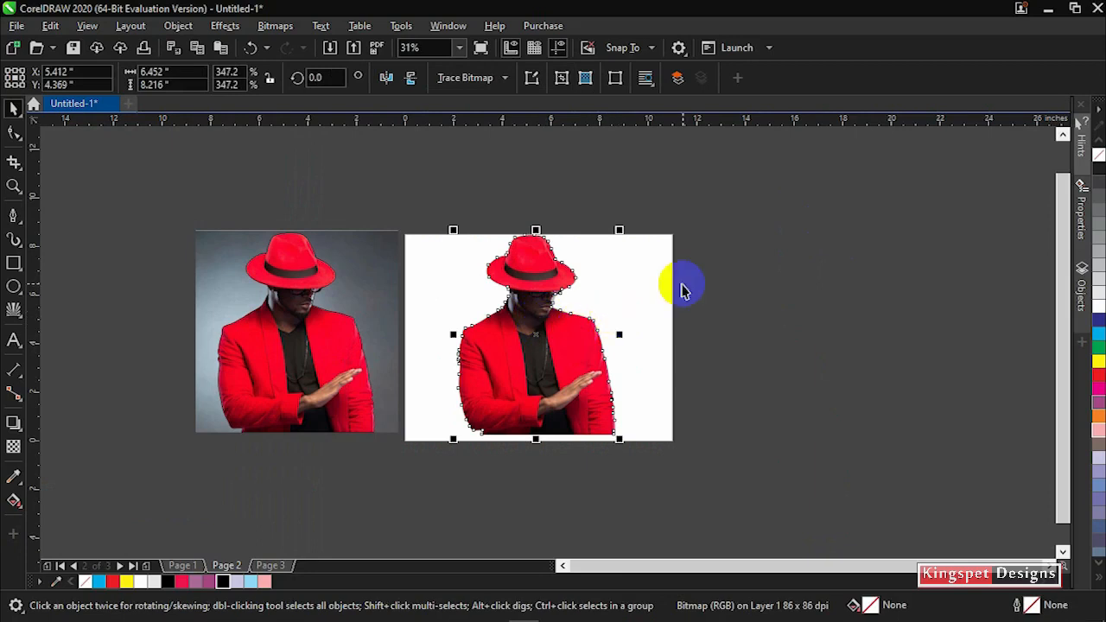
{"action": "left_click", "coordinate": [530, 347]}
{"action": "left_click", "coordinate": [94, 259]}
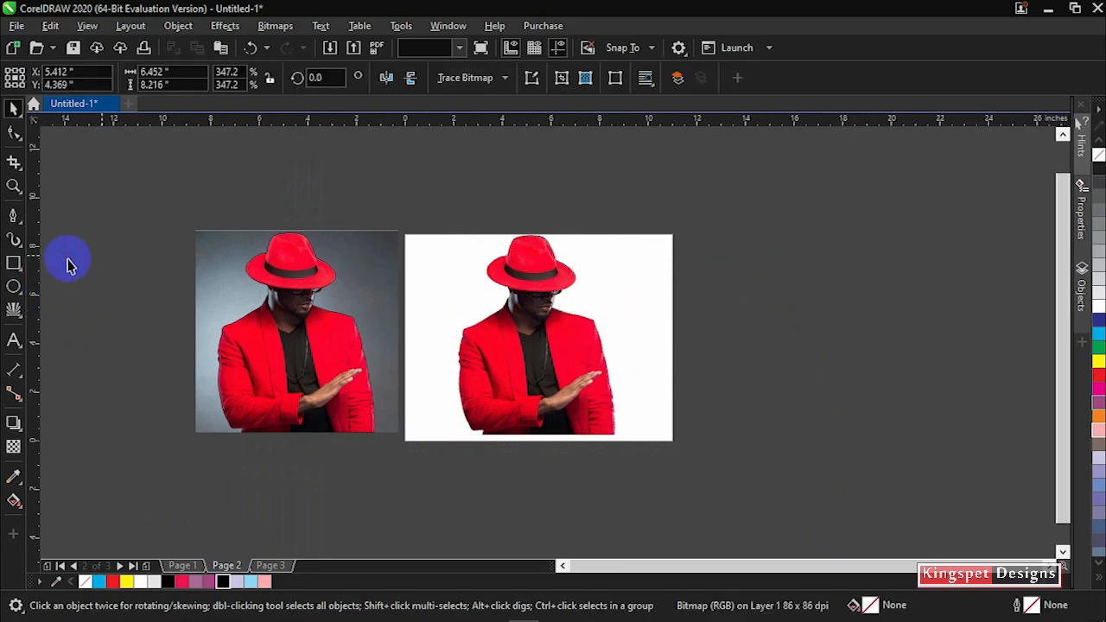
Step: Create a page-sized rectangle behind the cutout, fill it with cyan, and check the cutout's edges against it
{"action": "double_click", "coordinate": [18, 268]}
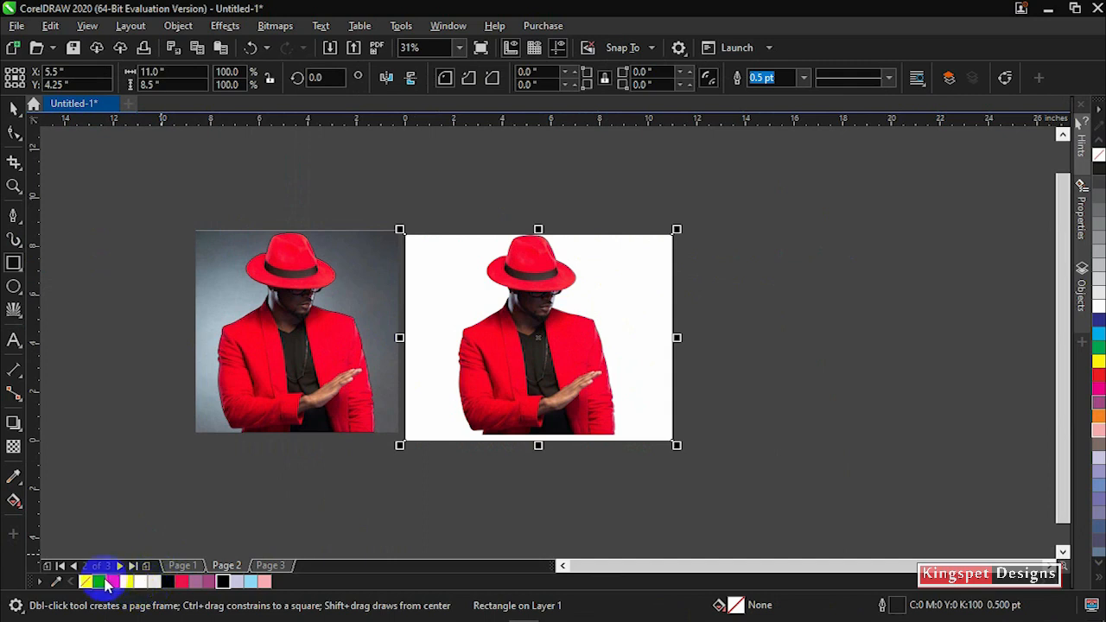
{"action": "left_click", "coordinate": [104, 583]}
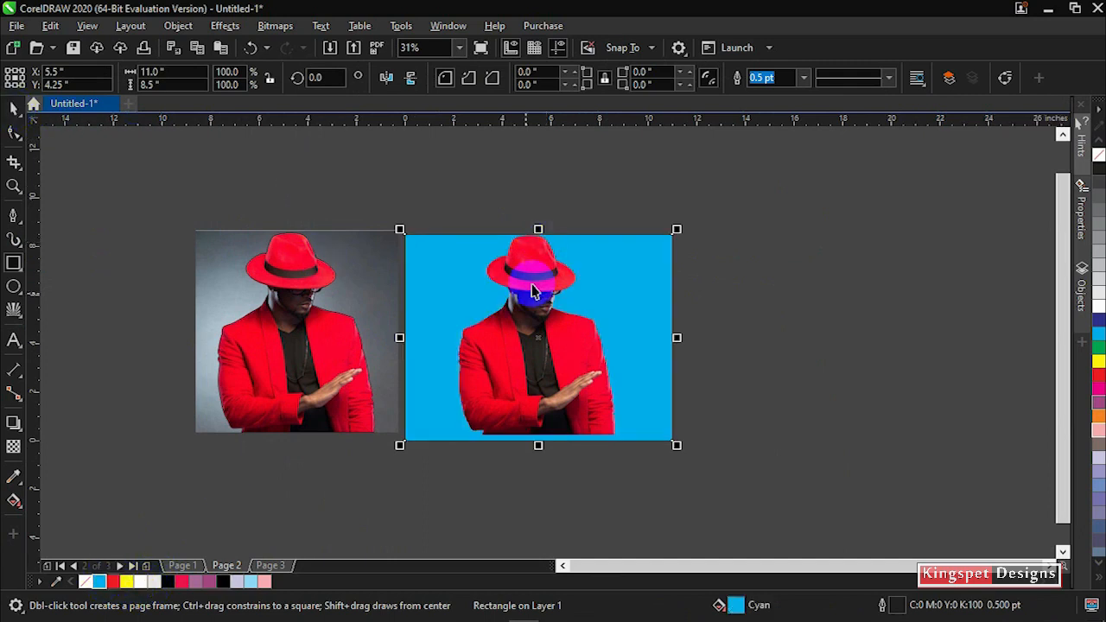
{"action": "scroll", "coordinate": [510, 311], "scroll_direction": "up", "scroll_amount": 5}
{"action": "scroll", "coordinate": [748, 272], "scroll_direction": "up", "scroll_amount": 4}
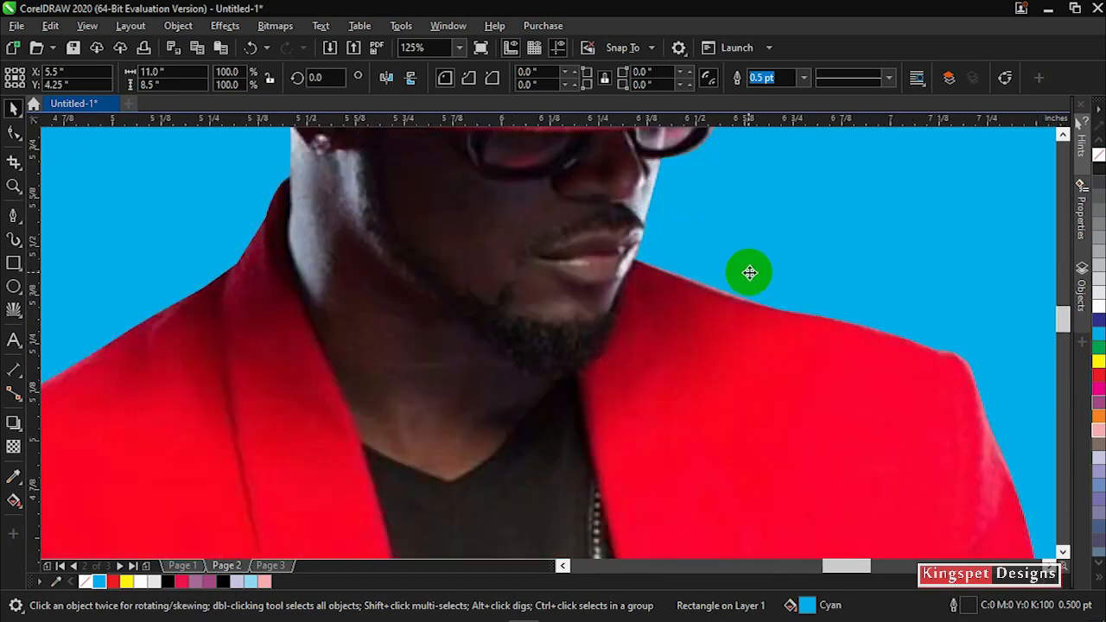
{"action": "scroll", "coordinate": [748, 276], "scroll_direction": "down", "scroll_amount": 4}
{"action": "scroll", "coordinate": [714, 359], "scroll_direction": "down", "scroll_amount": 3}
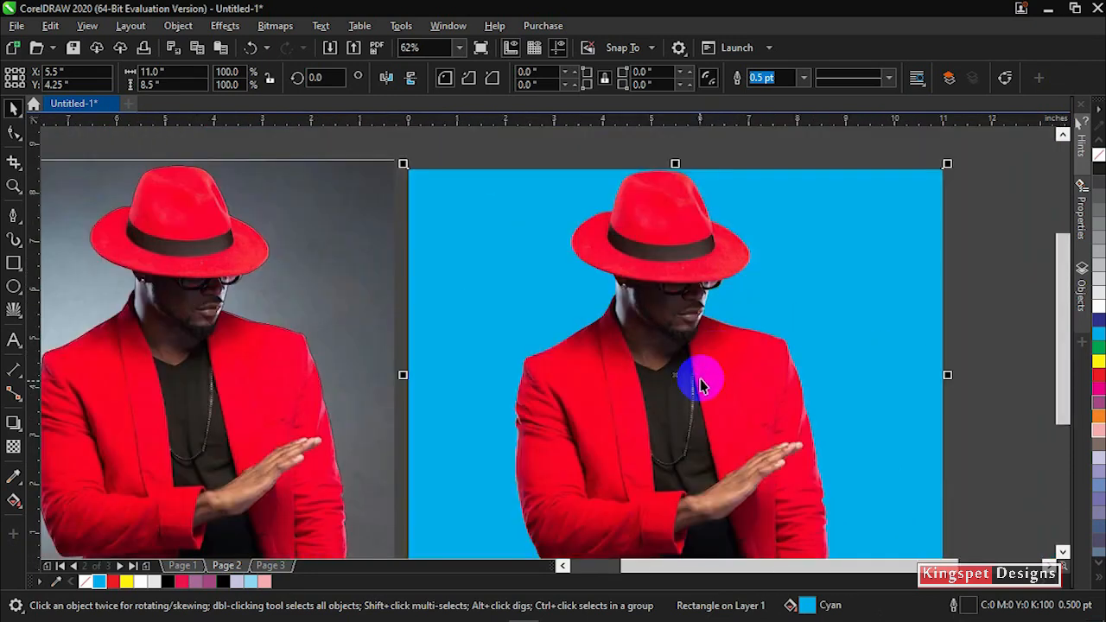
{"action": "left_click_drag", "start_coordinate": [701, 388], "coordinate": [687, 351]}
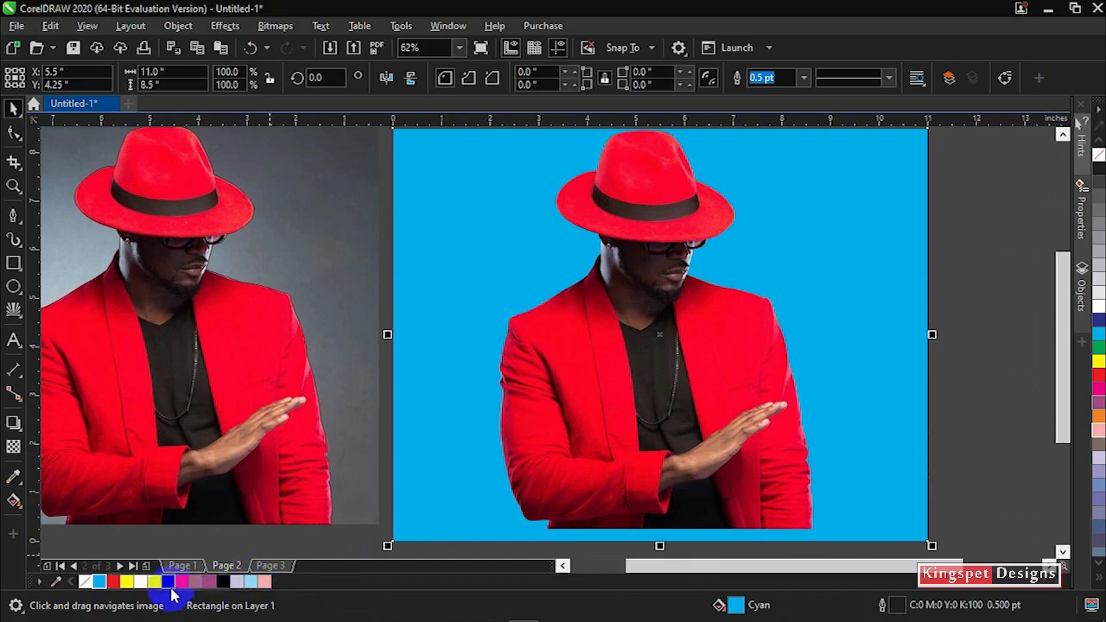
Step: Try a black fill on the background rectangle, change it to red, and leave nothing selected
{"action": "left_click", "coordinate": [169, 585]}
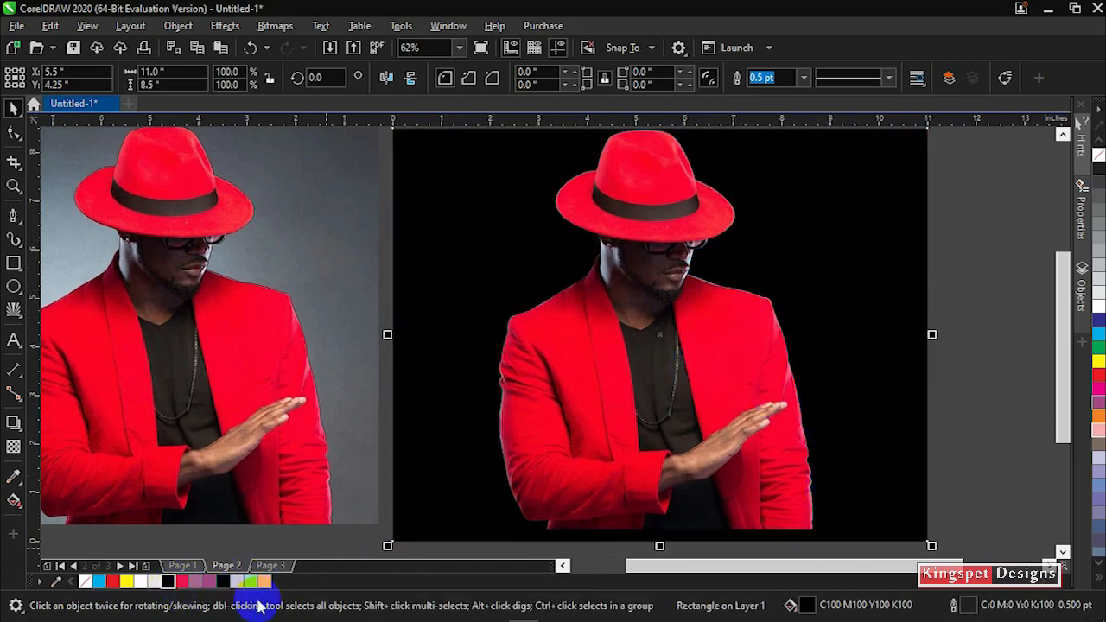
{"action": "left_click", "coordinate": [114, 584]}
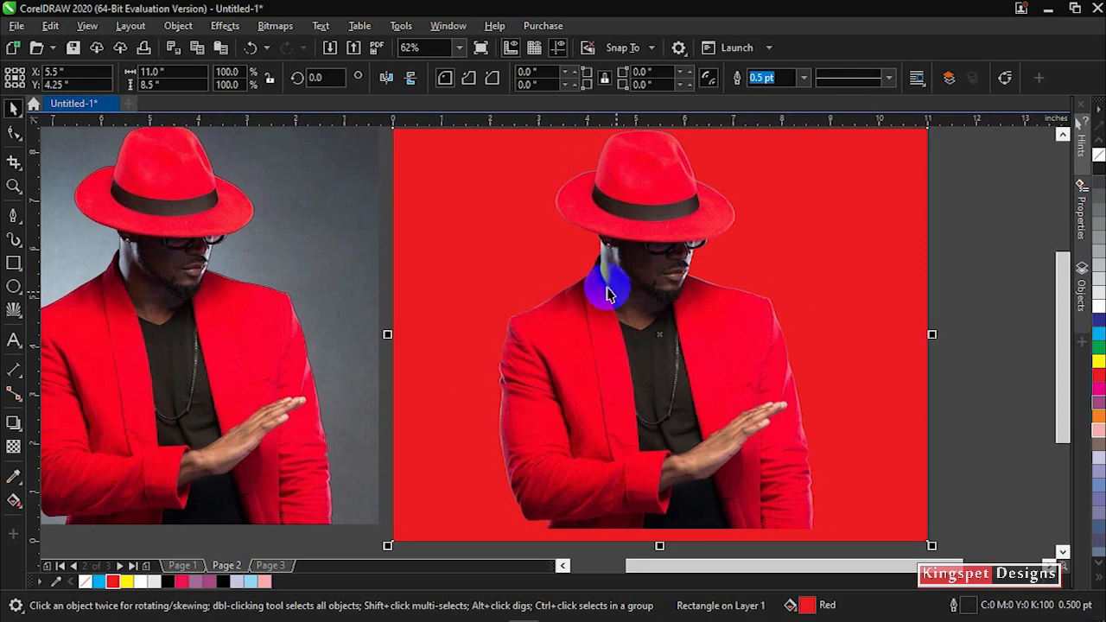
{"action": "left_click", "coordinate": [992, 226]}
{"action": "left_click", "coordinate": [614, 313]}
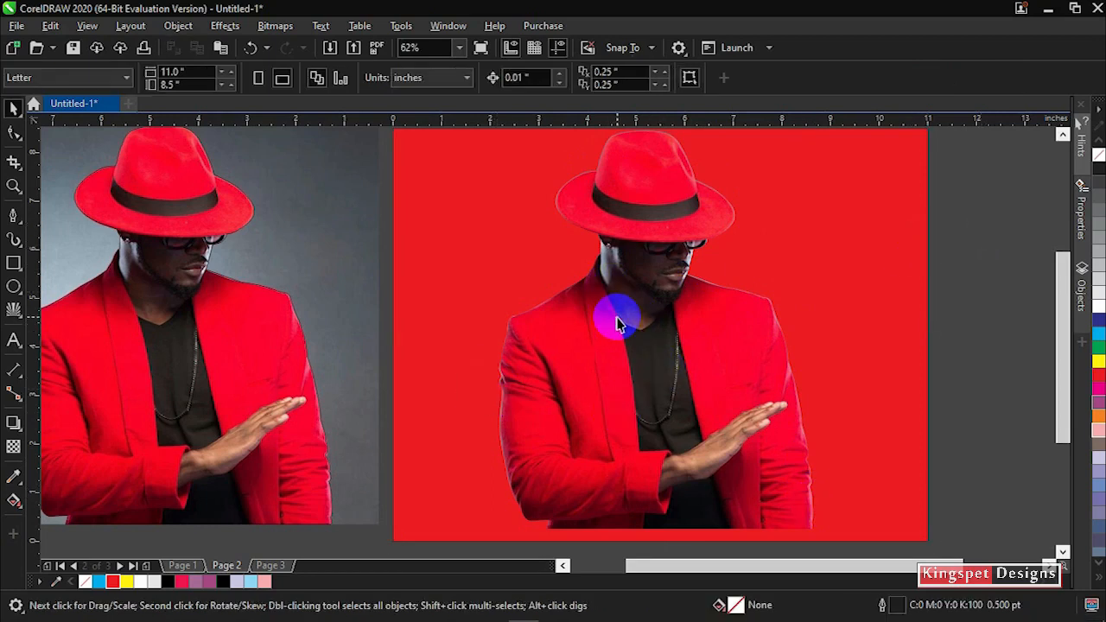
{"action": "left_click", "coordinate": [970, 223]}
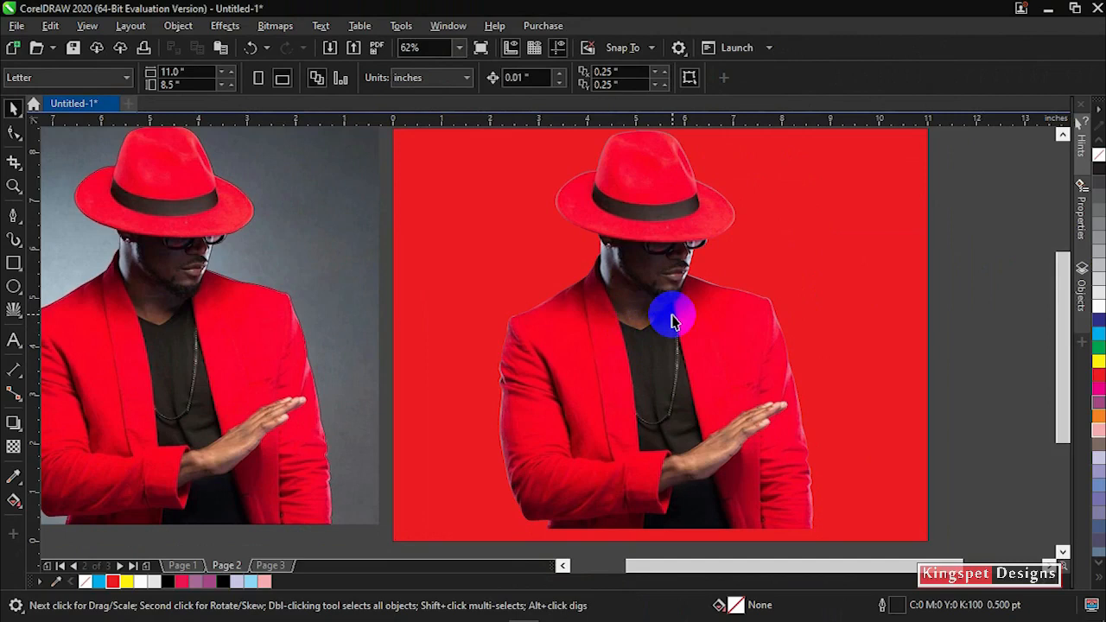
Step: Open the Feather blur effect for the cutout on the red page, and move its dialog clear of the cutout
{"action": "left_click", "coordinate": [641, 235]}
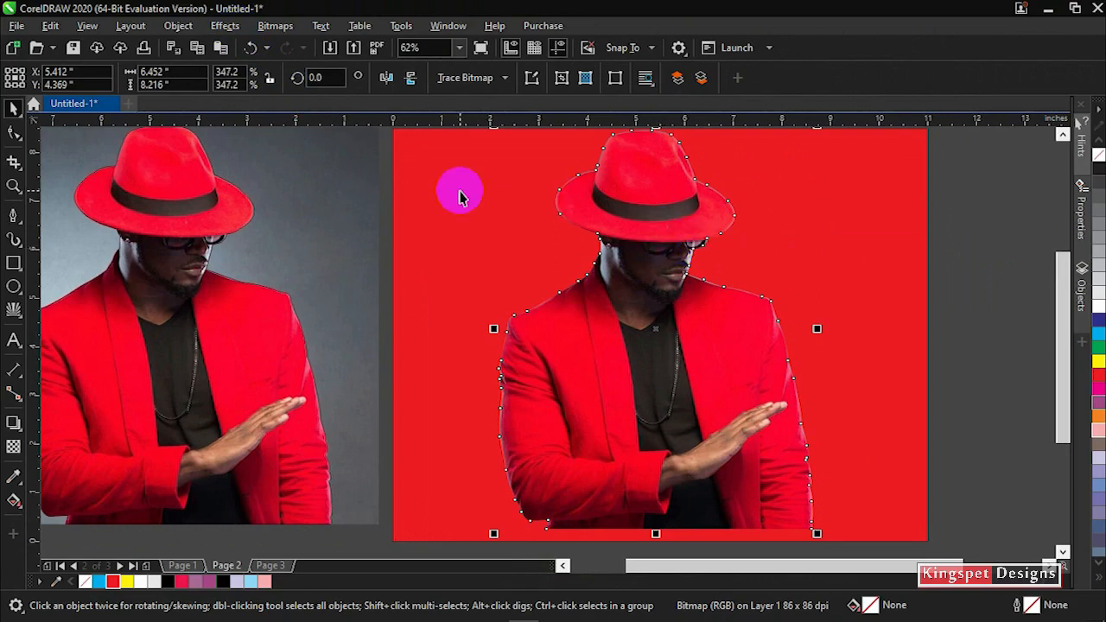
{"action": "left_click", "coordinate": [226, 26]}
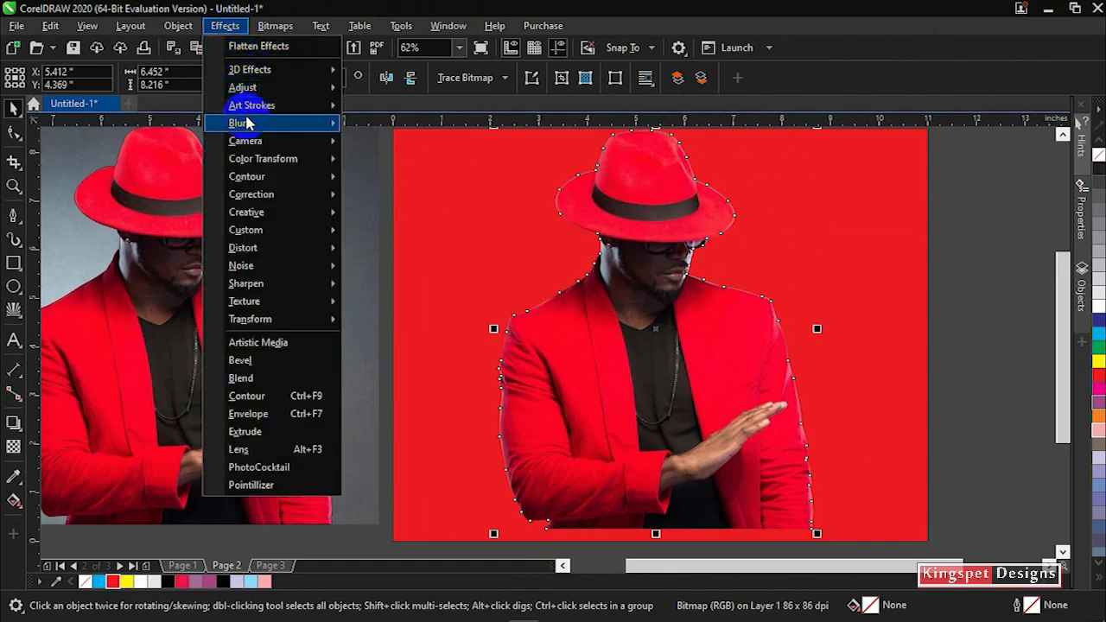
{"action": "mouse_move", "coordinate": [247, 123]}
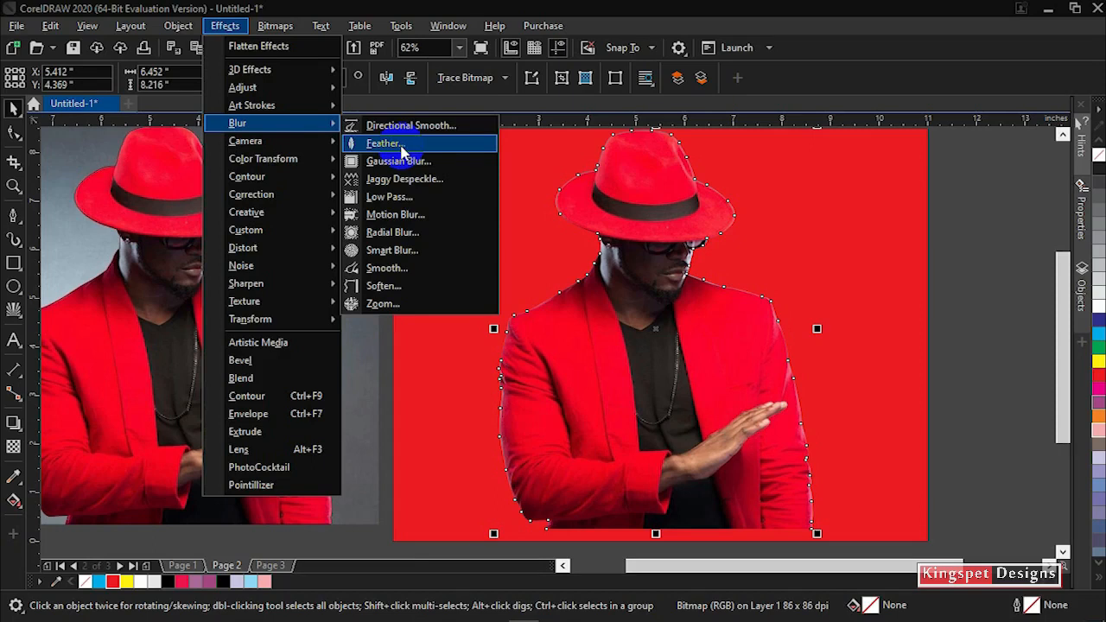
{"action": "left_click", "coordinate": [402, 145]}
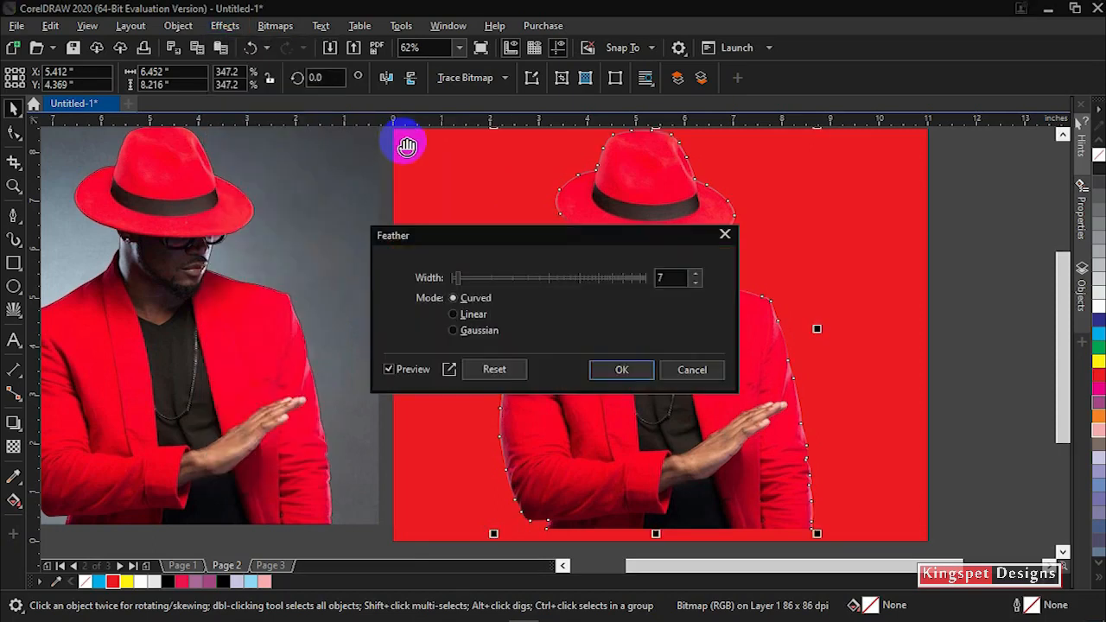
{"action": "left_click_drag", "start_coordinate": [573, 237], "coordinate": [343, 199]}
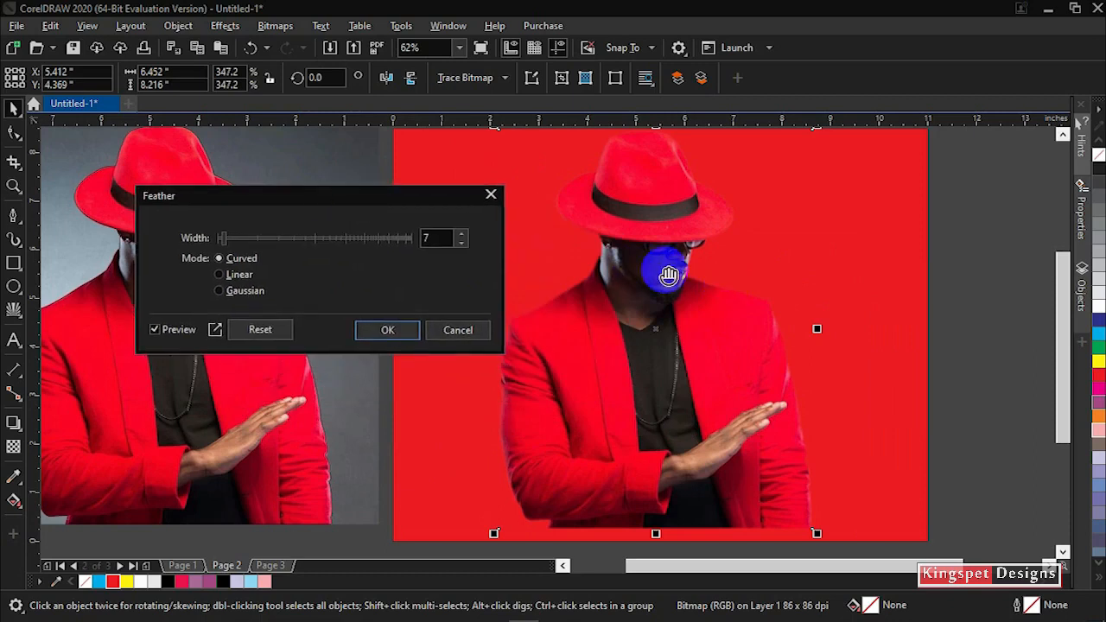
{"action": "double_click", "coordinate": [426, 238]}
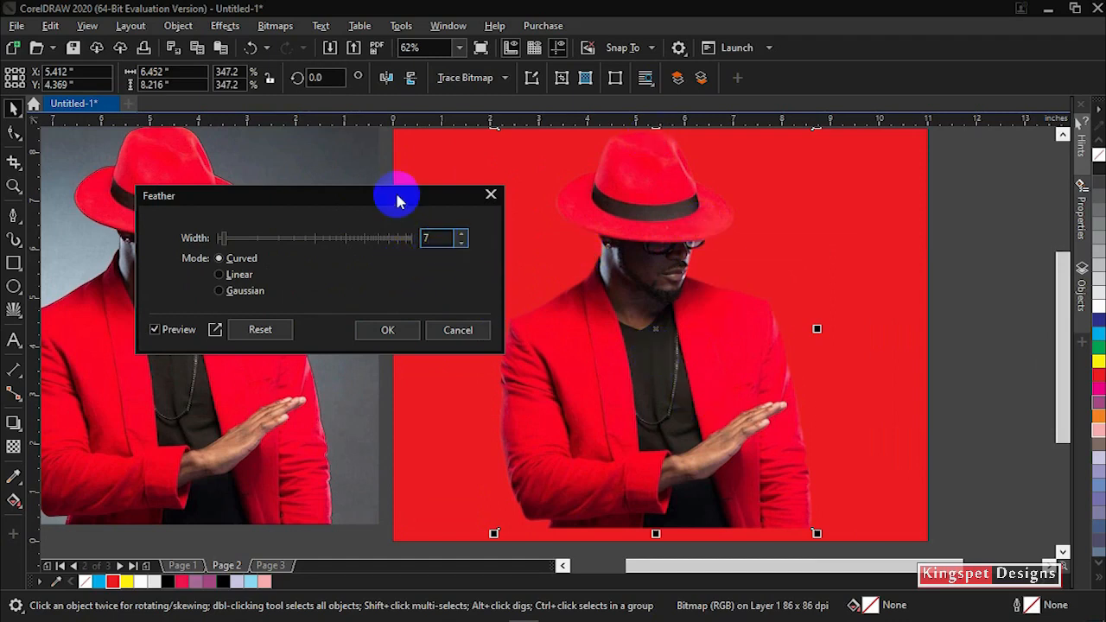
{"action": "left_click_drag", "start_coordinate": [398, 200], "coordinate": [332, 203]}
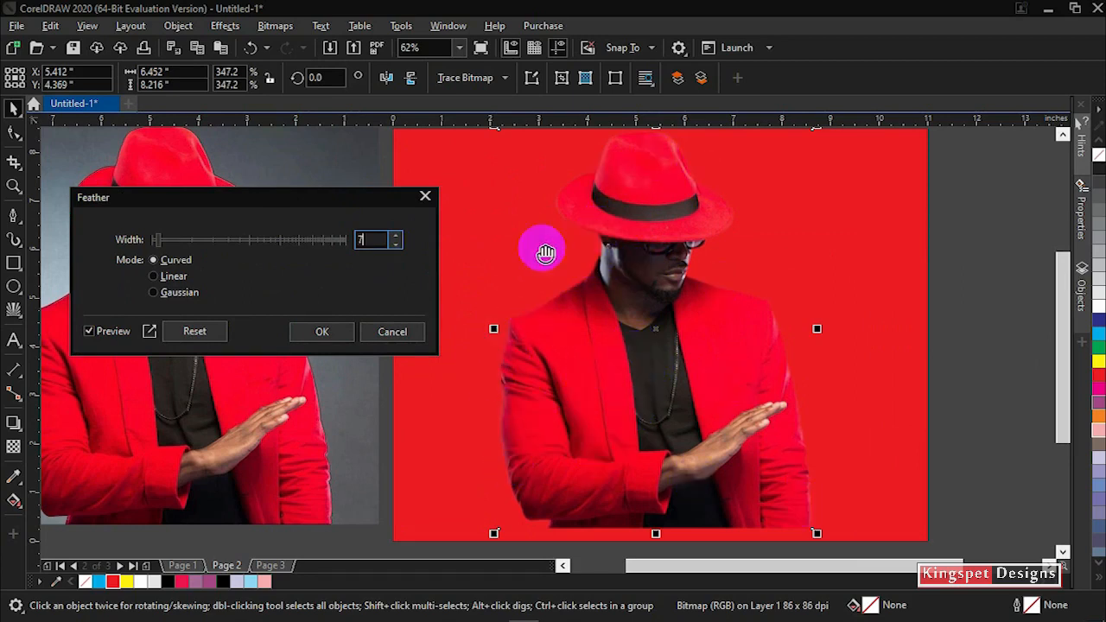
Step: Preview feather widths of 1, 2, 4, 7, 41 and 81 on the cutout's edges
{"action": "double_click", "coordinate": [384, 240]}
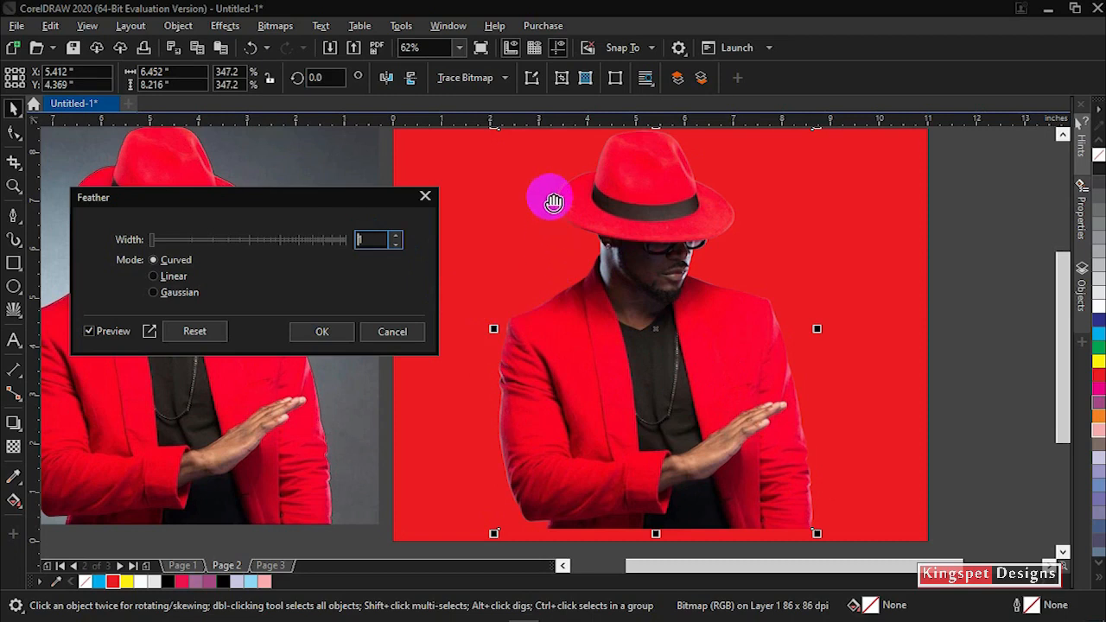
{"action": "left_click", "coordinate": [398, 244]}
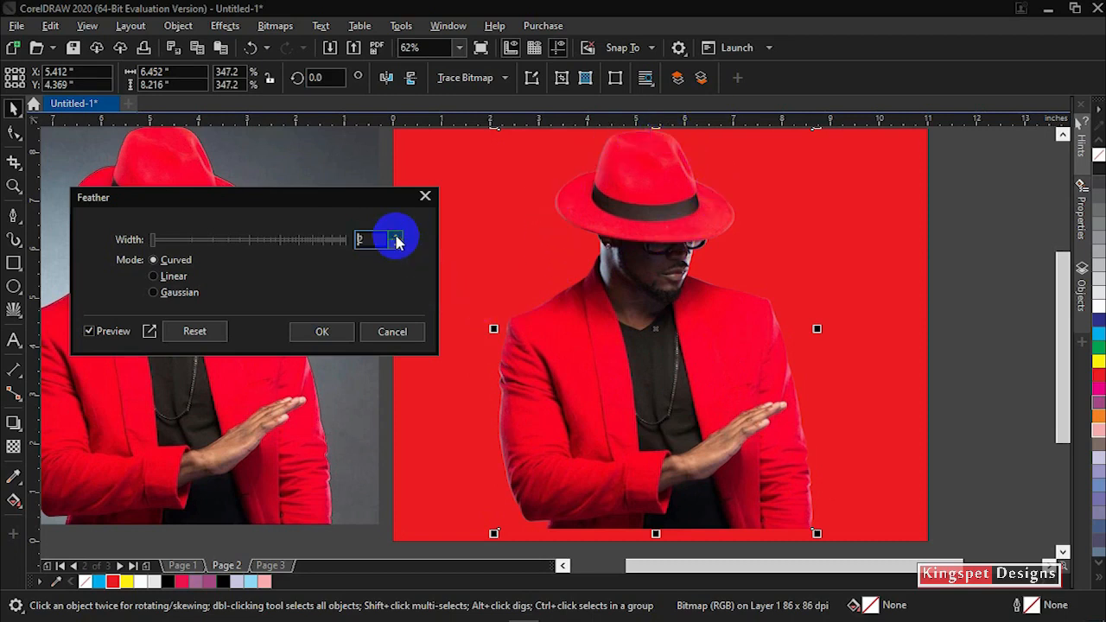
{"action": "scroll", "coordinate": [559, 326], "scroll_direction": "up", "scroll_amount": 2}
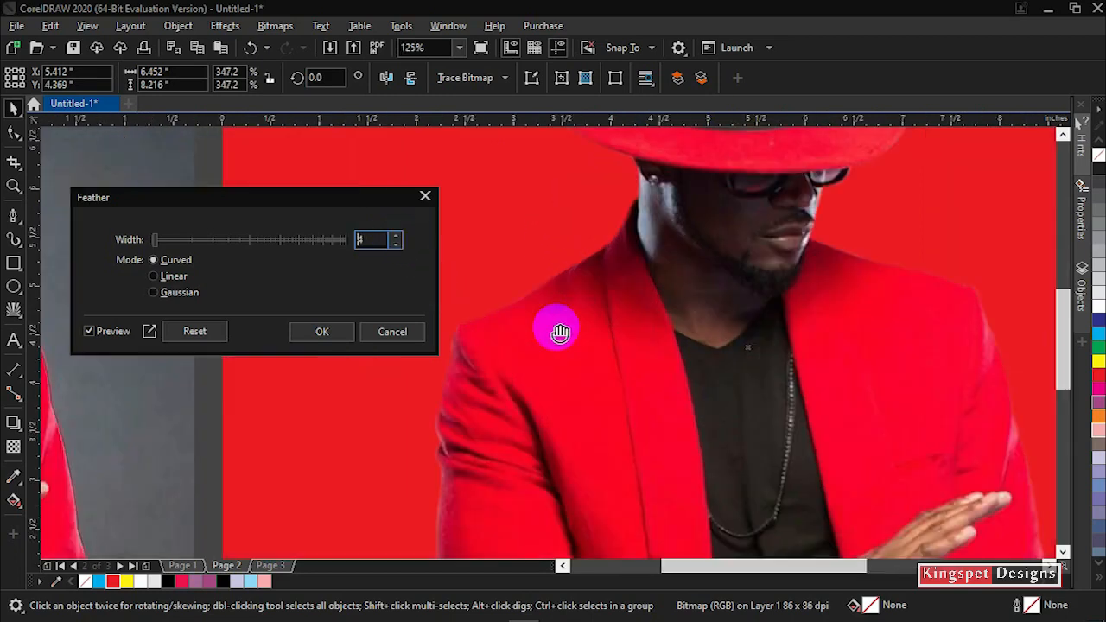
{"action": "scroll", "coordinate": [654, 332], "scroll_direction": "down", "scroll_amount": 2}
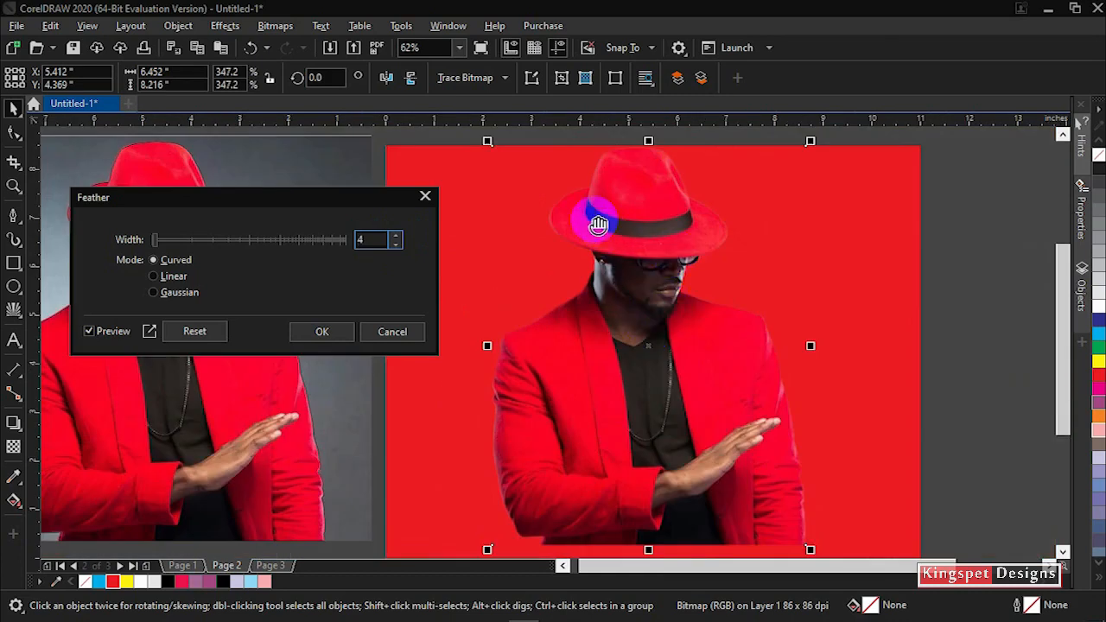
{"action": "scroll", "coordinate": [533, 320], "scroll_direction": "up", "scroll_amount": 2}
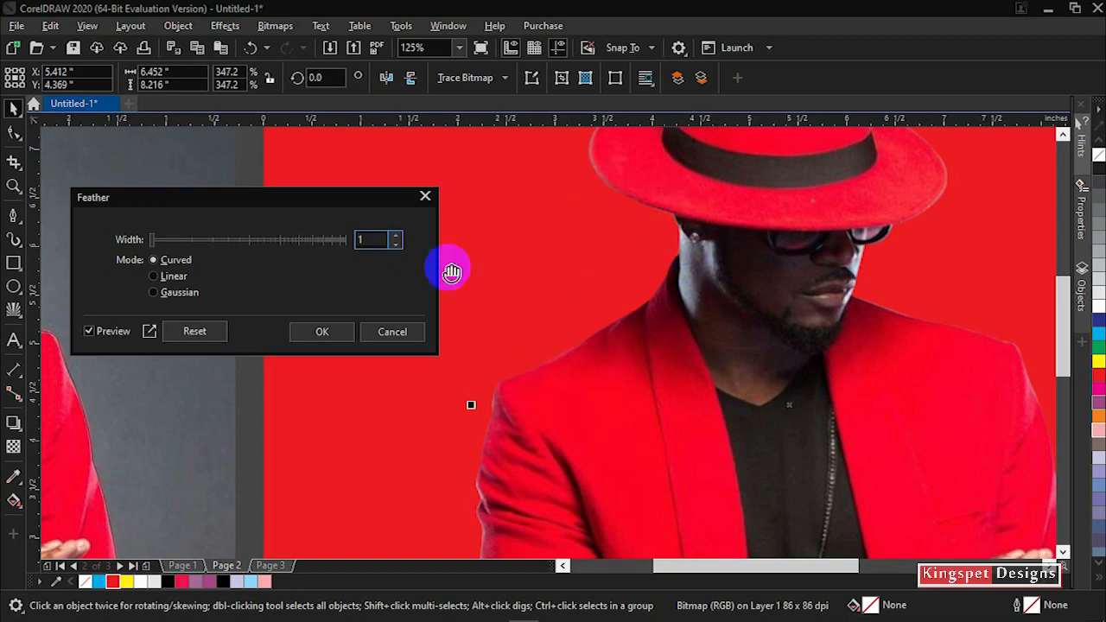
{"action": "left_click", "coordinate": [402, 240]}
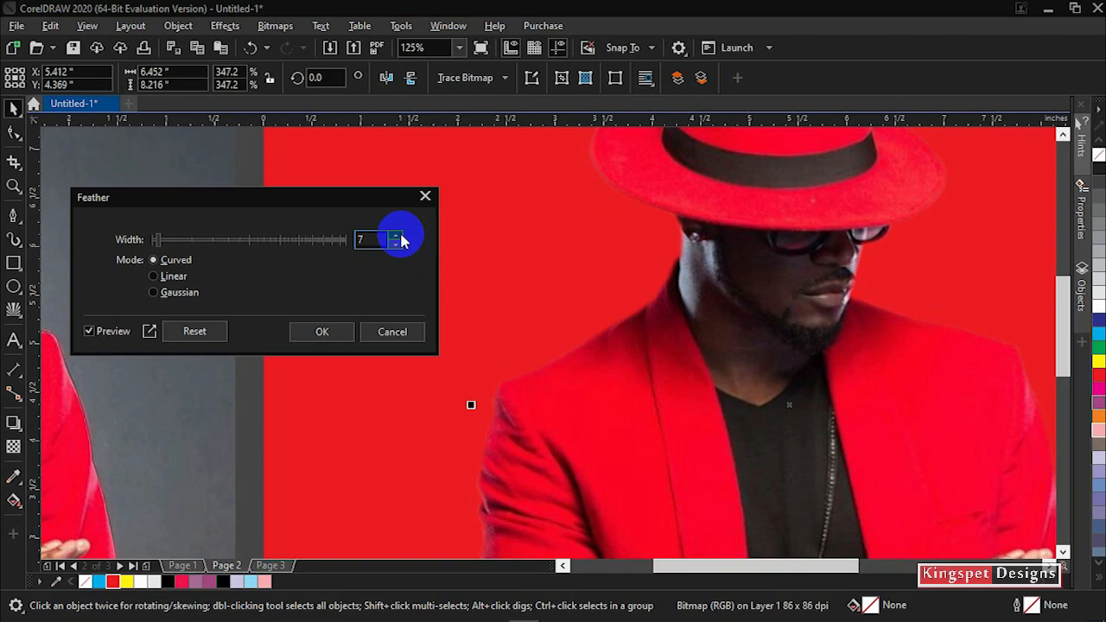
{"action": "scroll", "coordinate": [685, 393], "scroll_direction": "down", "scroll_amount": 1}
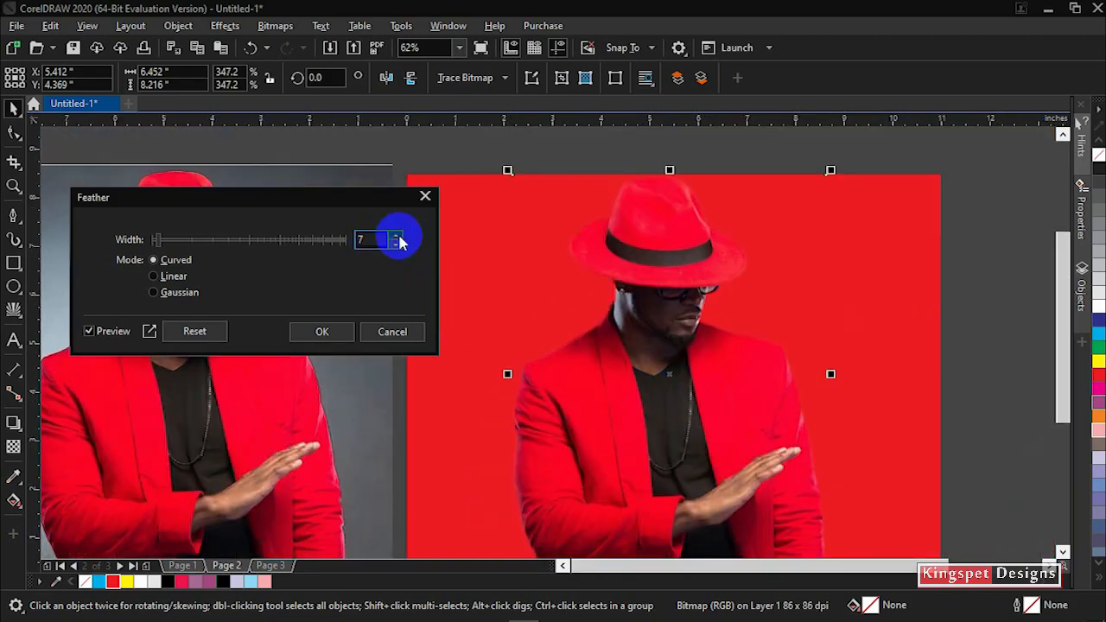
{"action": "left_click_drag", "start_coordinate": [375, 241], "coordinate": [319, 249]}
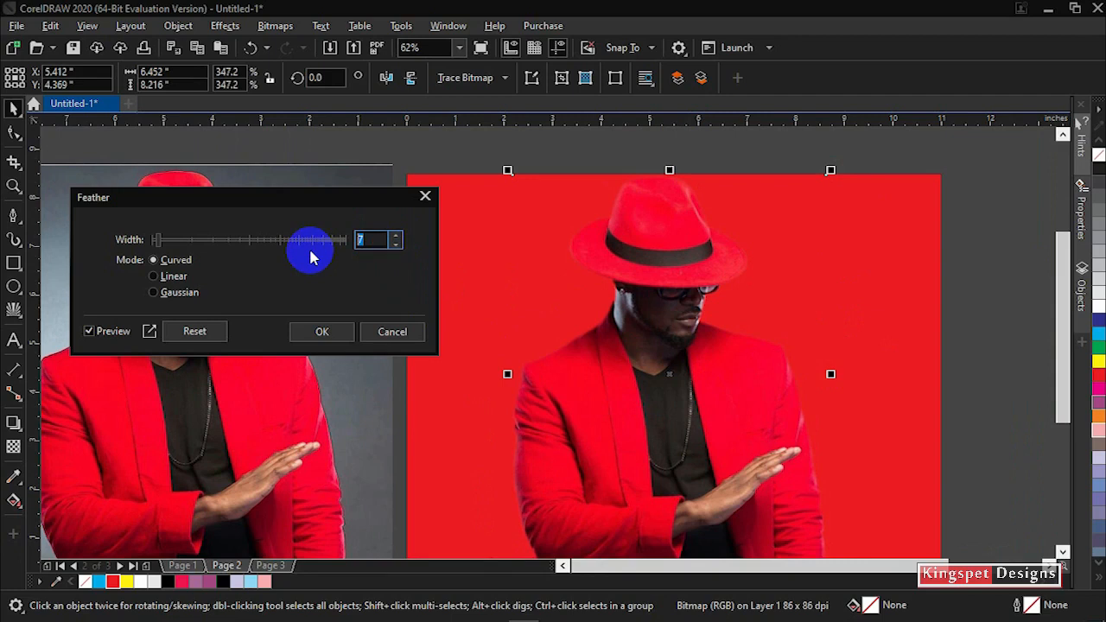
{"action": "type", "text": "40"}
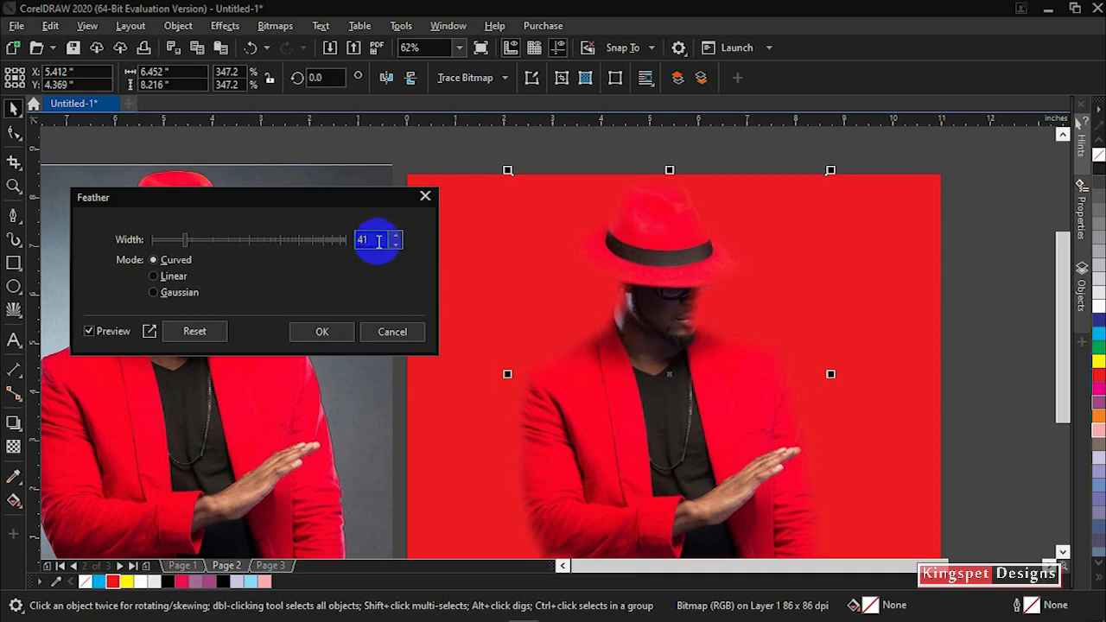
Step: Set the feather width to 7 with the Curved mode, and apply it to the cutout
{"action": "double_click", "coordinate": [372, 239]}
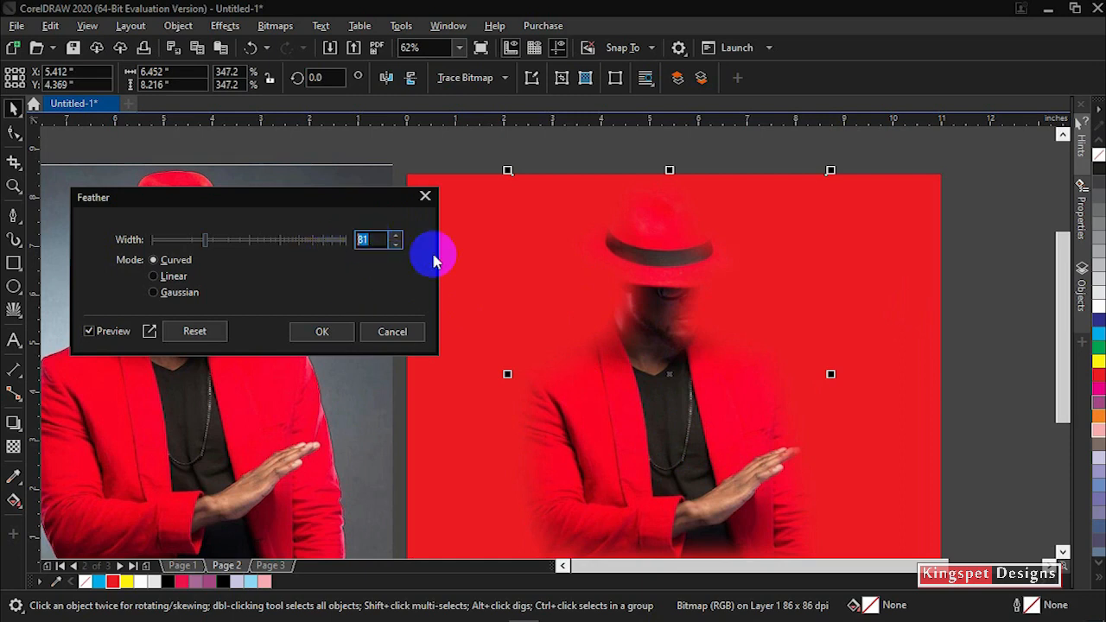
{"action": "type", "text": "6"}
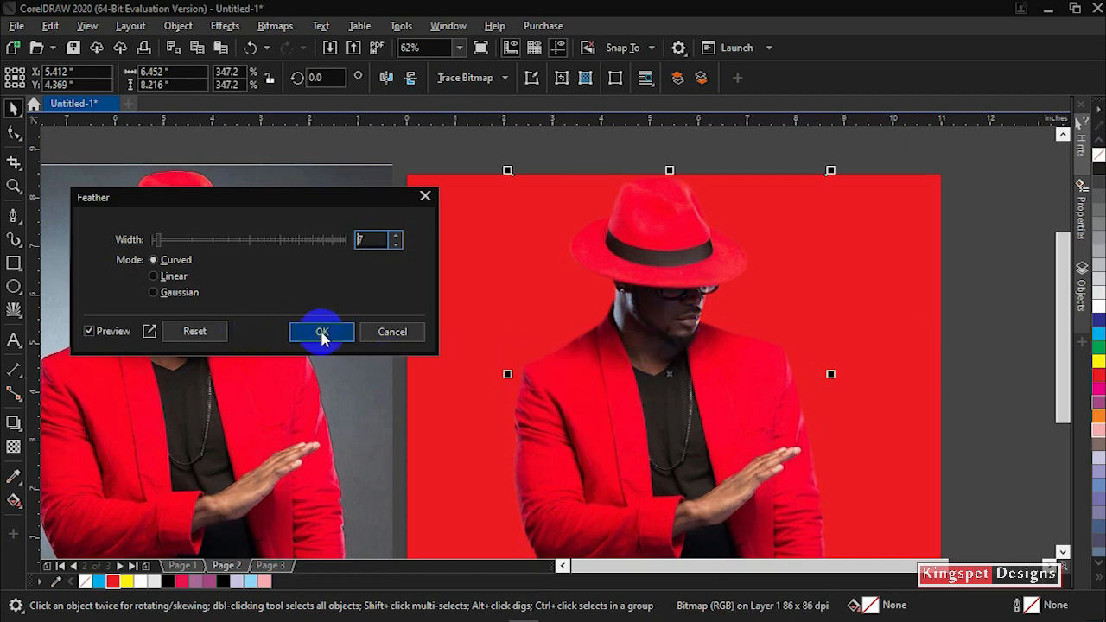
{"action": "left_click", "coordinate": [322, 332]}
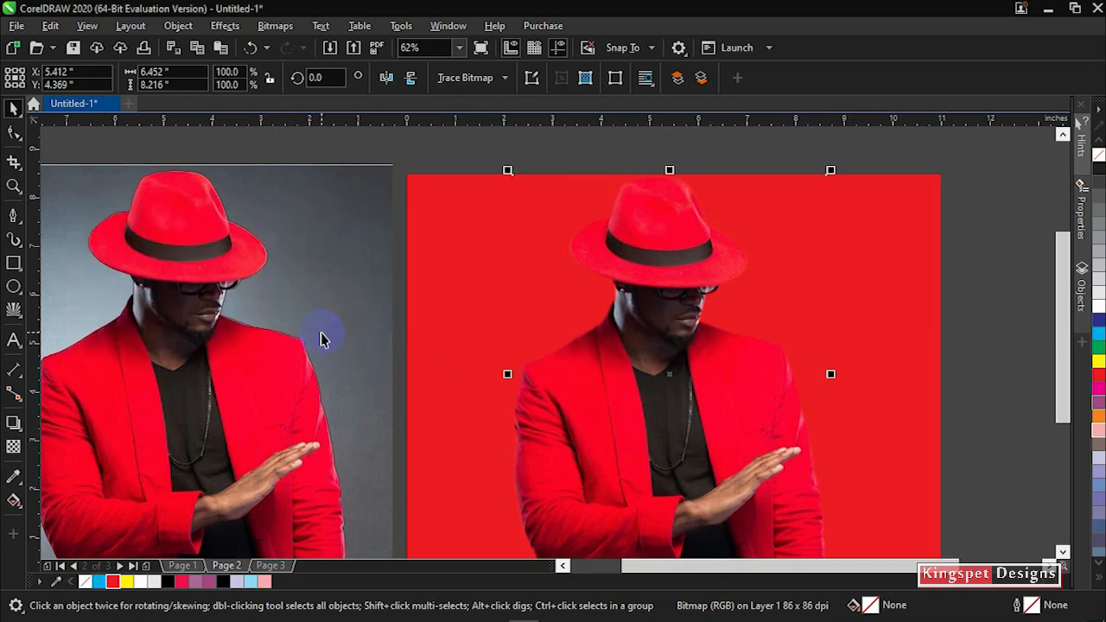
Step: Ungroup the original photo, and move the unfeathered cutout lying over it beside the feathered cutout on the red page
{"action": "left_click", "coordinate": [968, 242]}
{"action": "scroll", "coordinate": [735, 372], "scroll_direction": "down", "scroll_amount": 2}
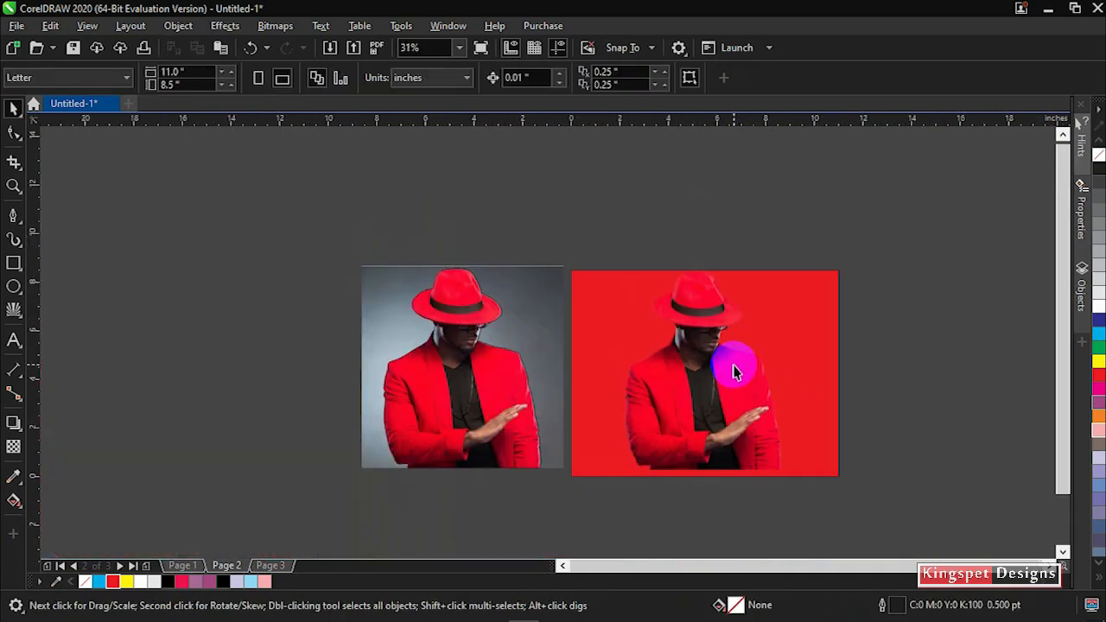
{"action": "left_click", "coordinate": [475, 412]}
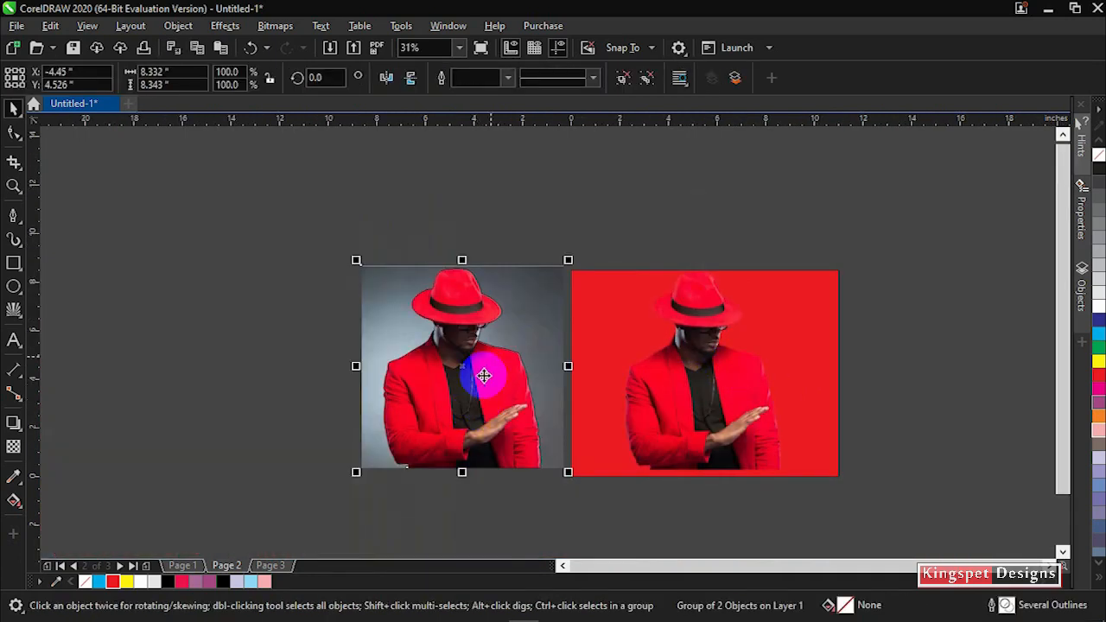
{"action": "left_click", "coordinate": [623, 77]}
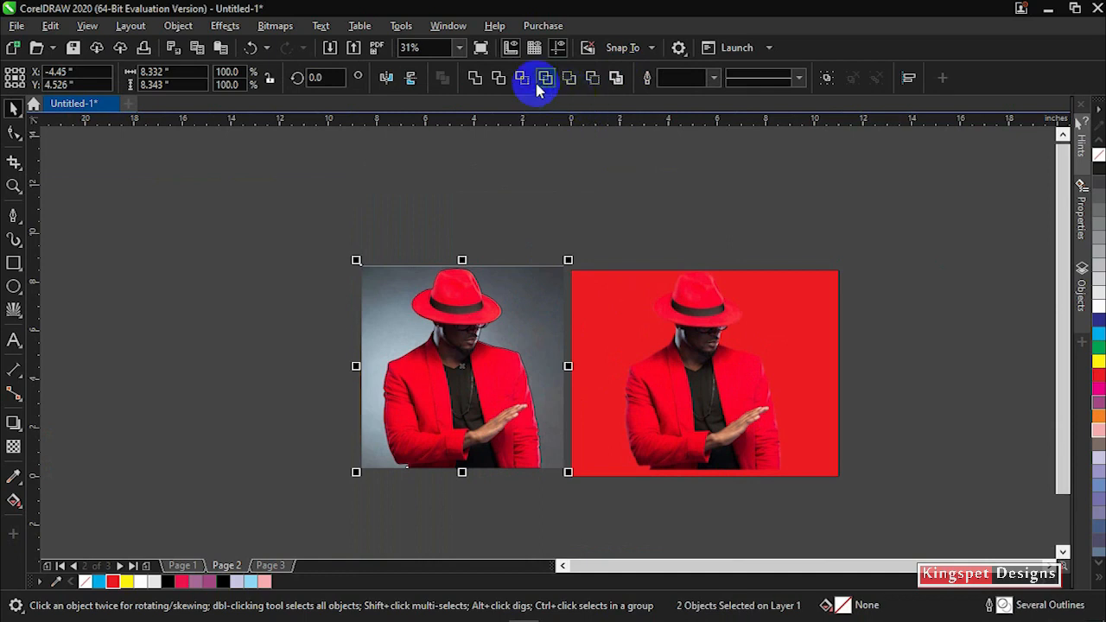
{"action": "left_click", "coordinate": [465, 390]}
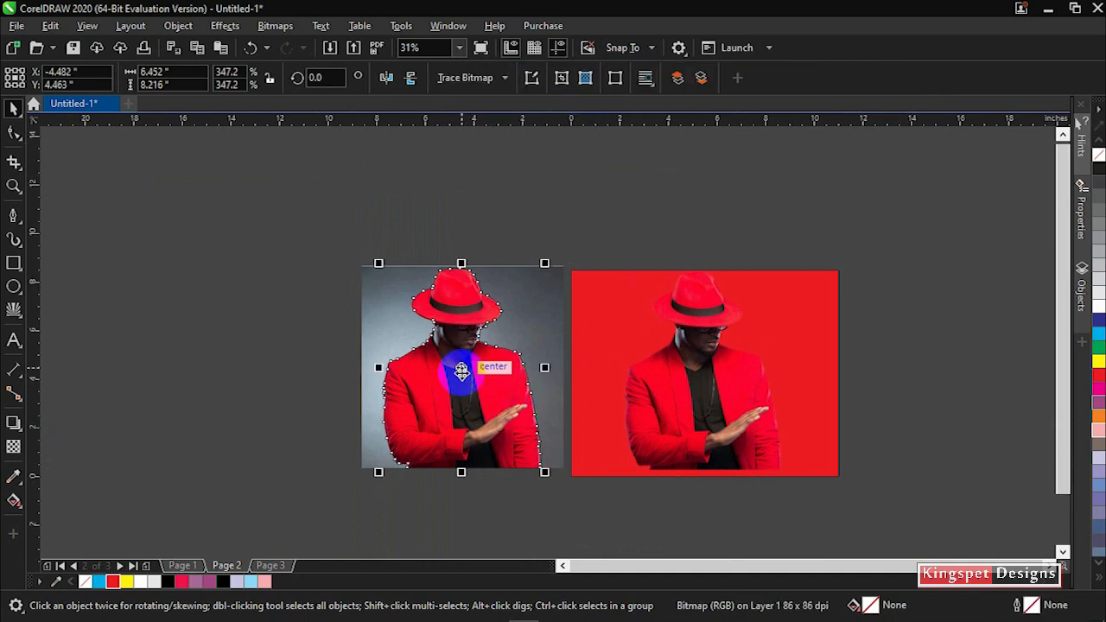
{"action": "left_click_drag", "start_coordinate": [464, 390], "coordinate": [874, 366]}
Step: Scale both cutouts down together, place them side by side within the red page about 8.6 by 5.3 inches overall, and deselect them
{"action": "left_click", "coordinate": [717, 370], "text": "shift"}
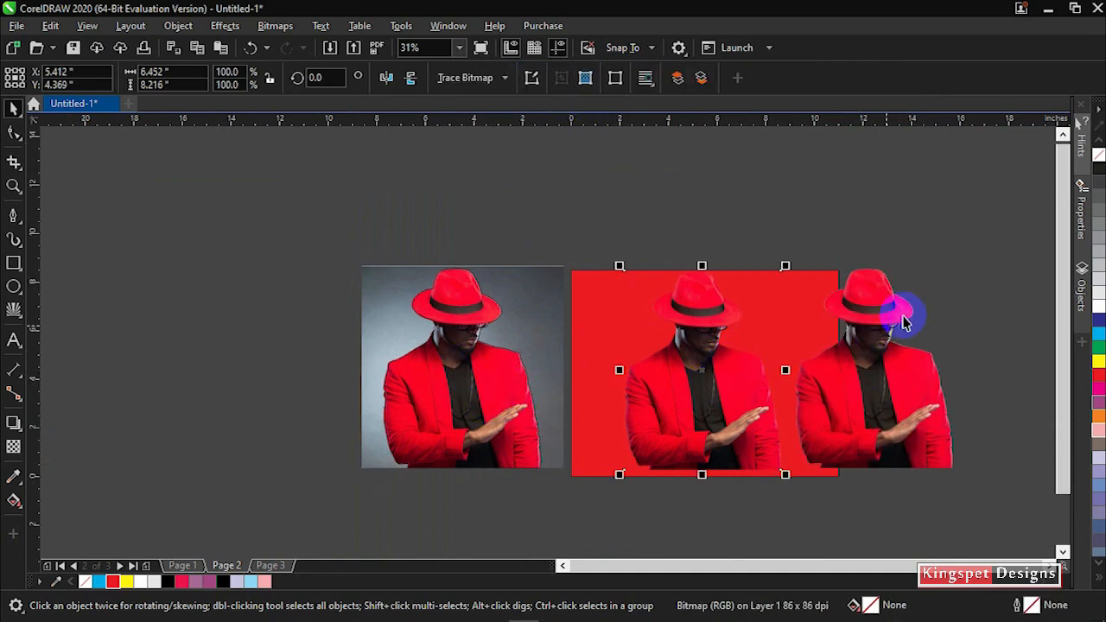
{"action": "left_click_drag", "start_coordinate": [957, 261], "coordinate": [839, 334]}
{"action": "left_click_drag", "start_coordinate": [815, 371], "coordinate": [754, 364]}
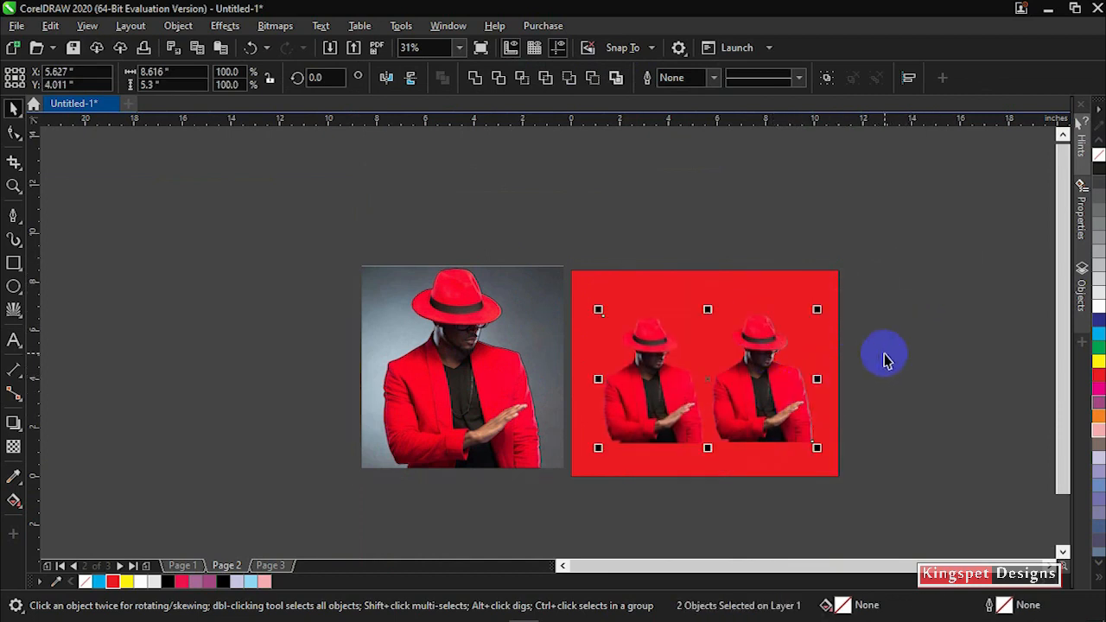
{"action": "left_click", "coordinate": [672, 504]}
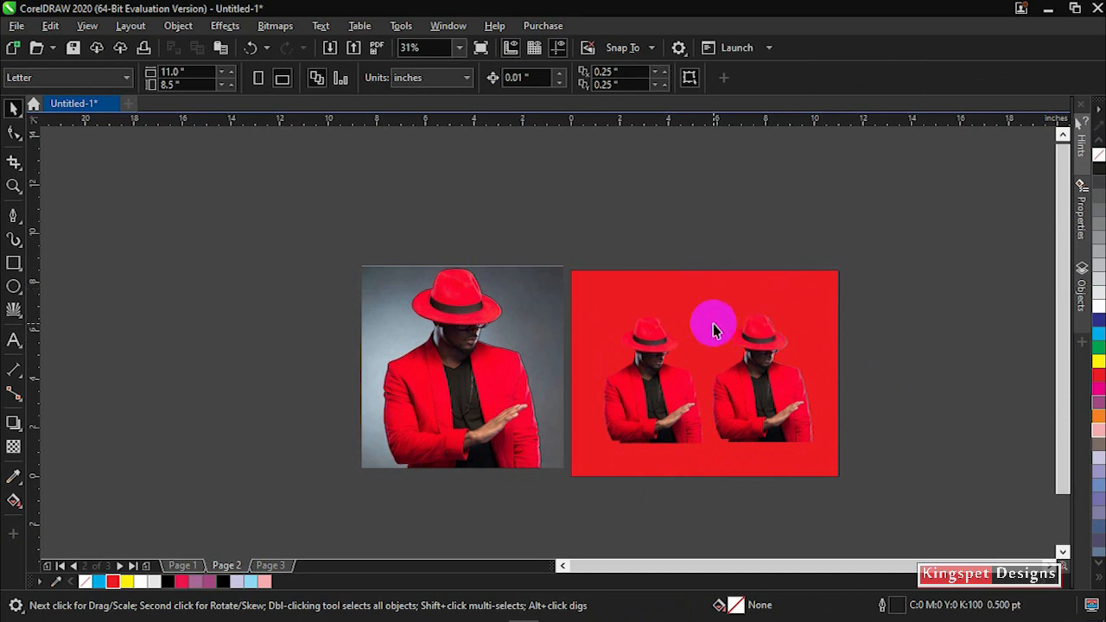
Step: Compare the edges of the feathered and unfeathered cutouts up close on the red page, selecting each in turn
{"action": "key", "text": "z"}
{"action": "left_click_drag", "start_coordinate": [569, 284], "coordinate": [838, 466]}
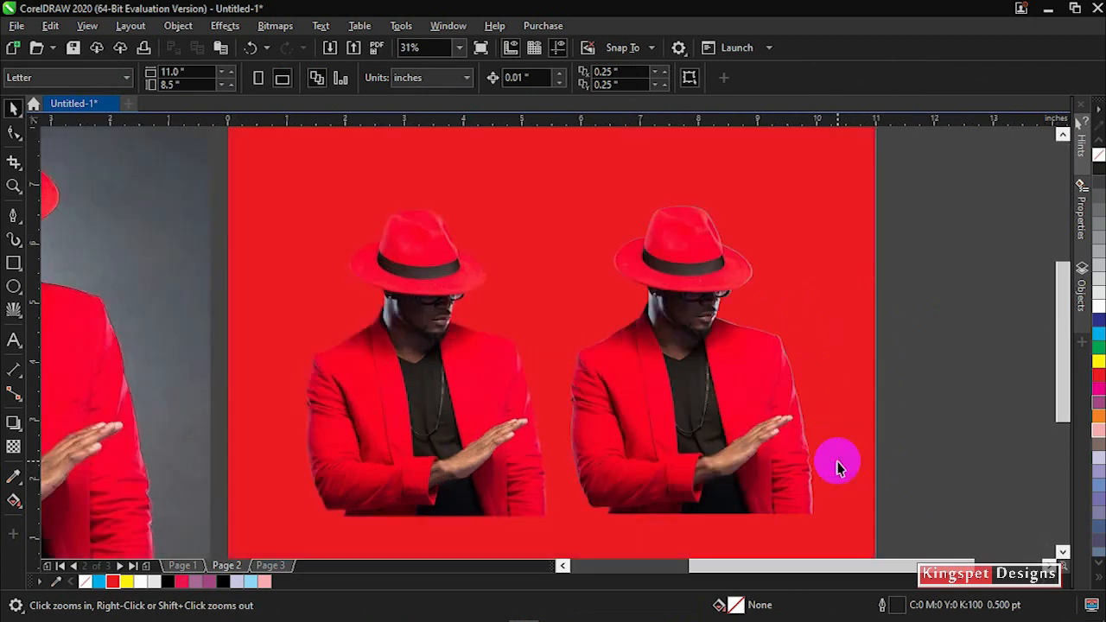
{"action": "key", "text": "space"}
{"action": "left_click", "coordinate": [484, 396]}
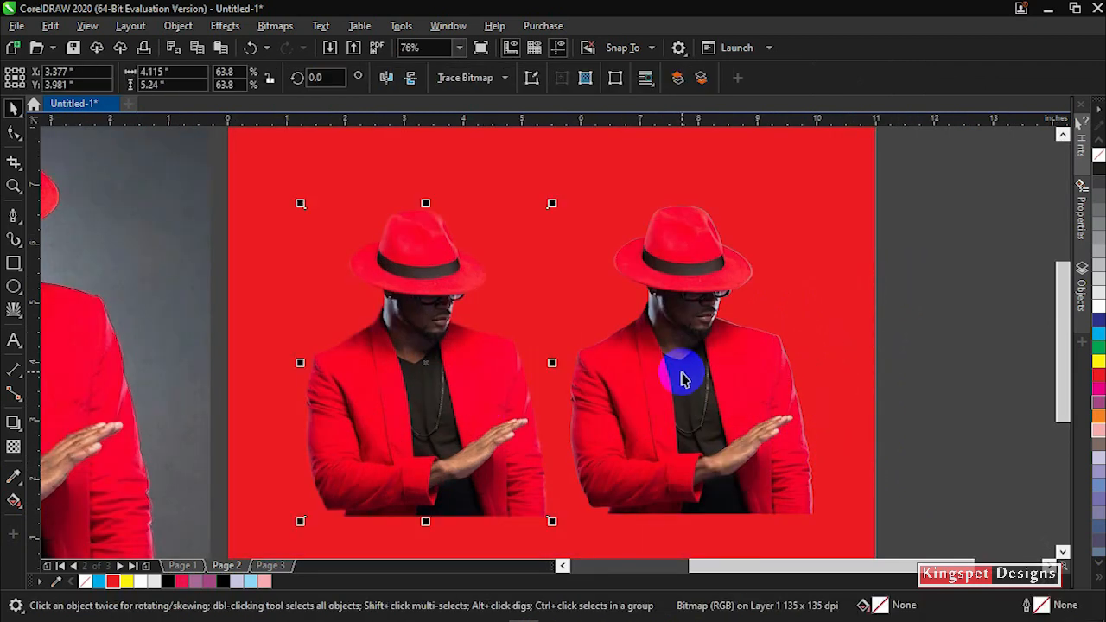
{"action": "left_click", "coordinate": [681, 353]}
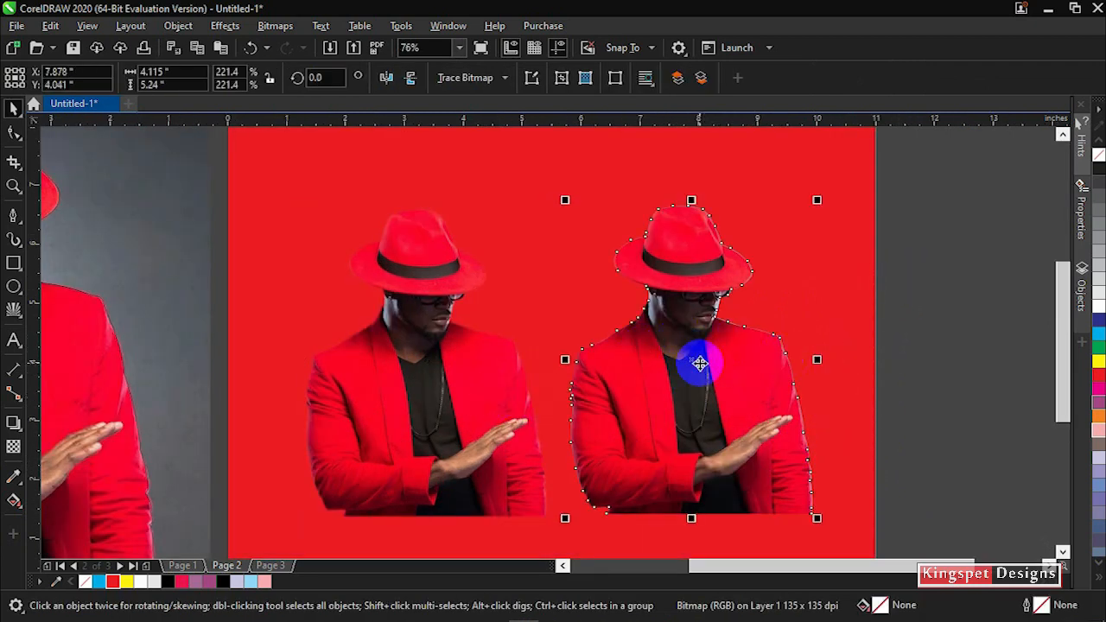
{"action": "left_click", "coordinate": [986, 292]}
{"action": "left_click", "coordinate": [437, 367]}
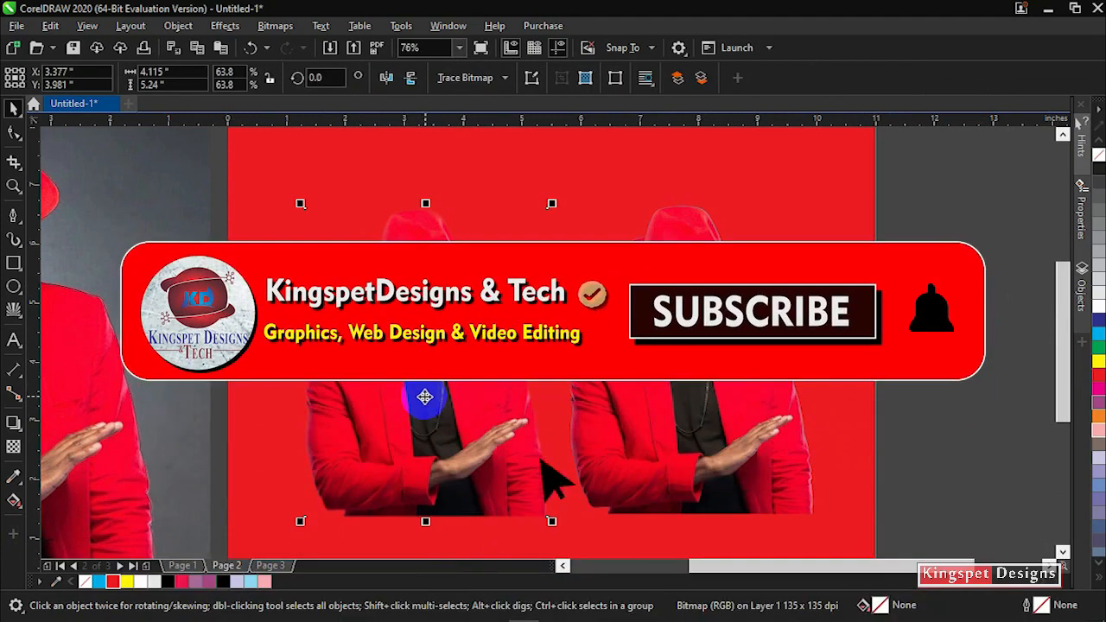
{"action": "left_click", "coordinate": [662, 392]}
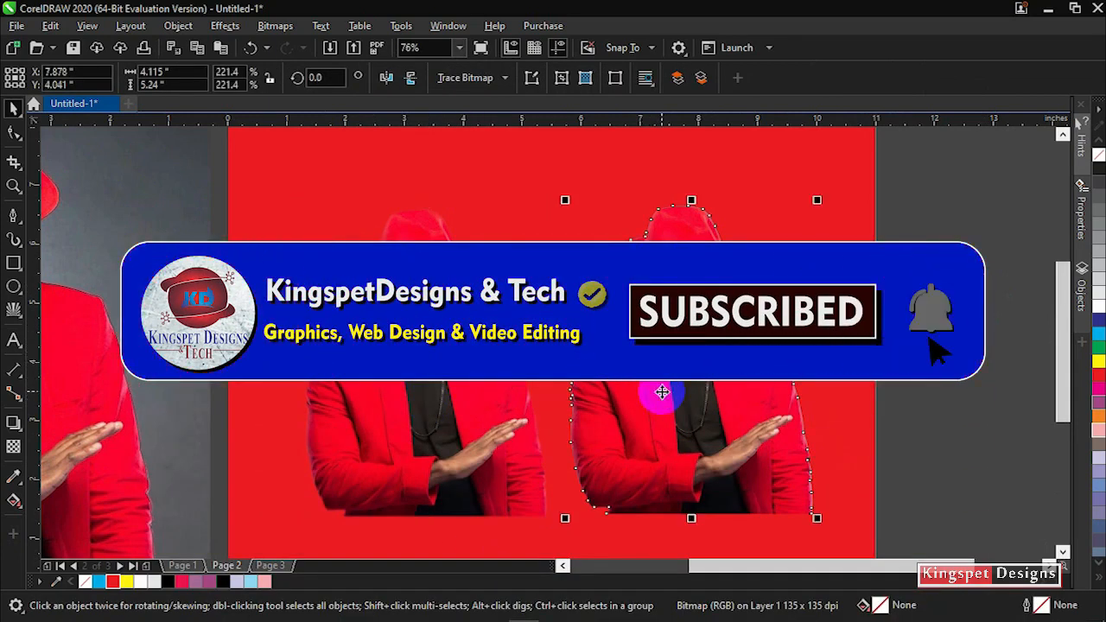
{"action": "left_click", "coordinate": [432, 390]}
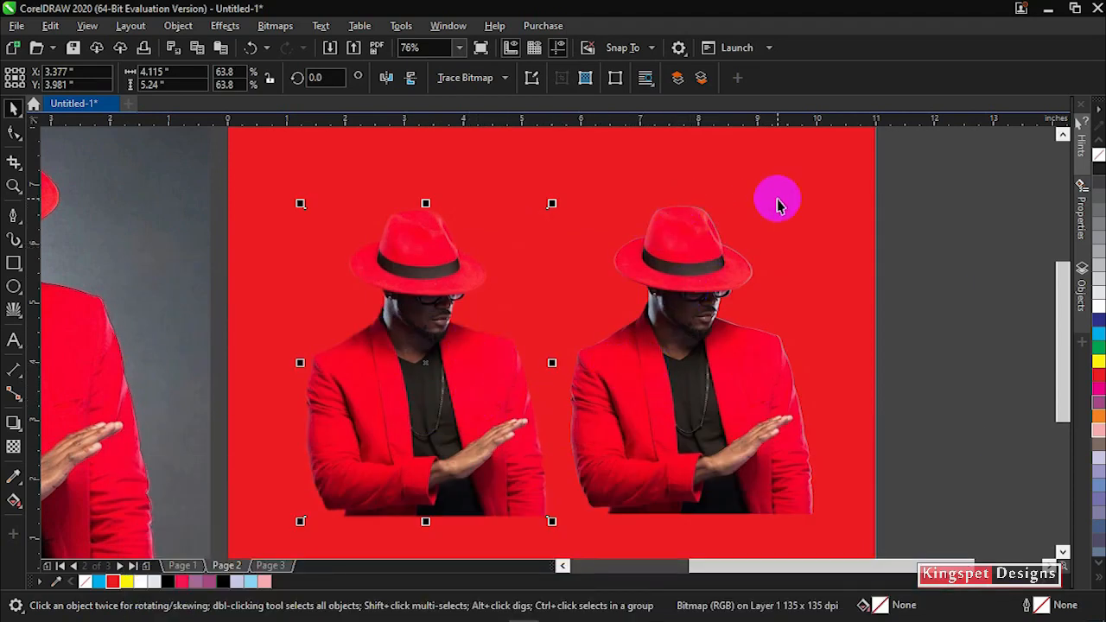
{"action": "left_click", "coordinate": [834, 406]}
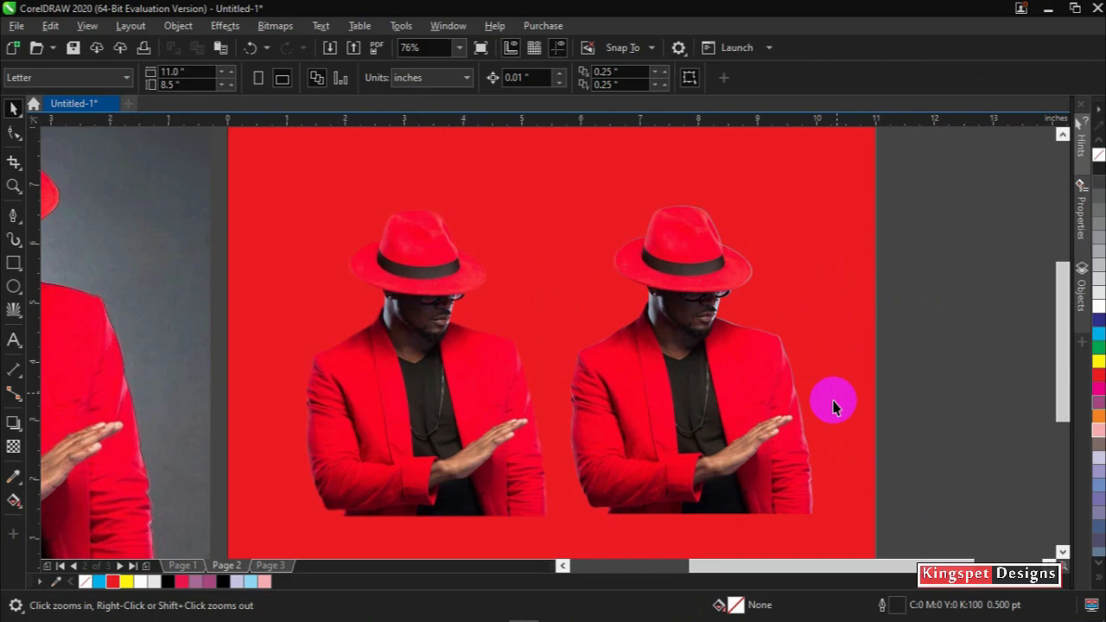